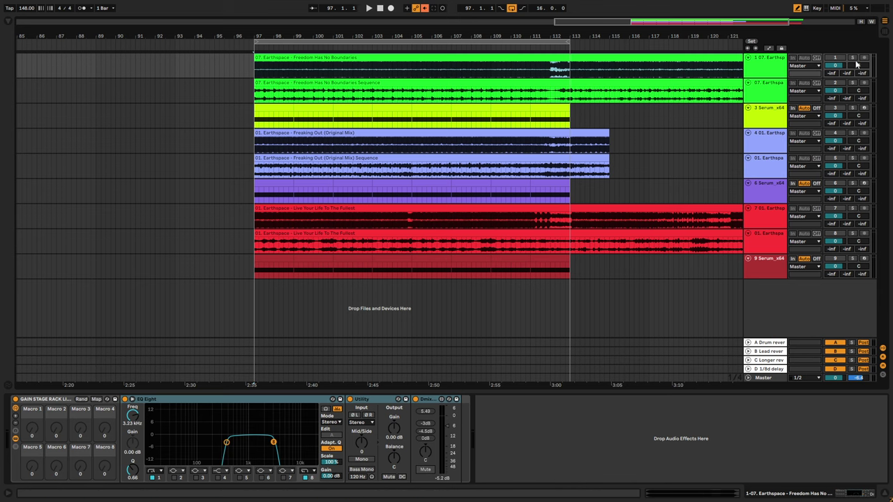
Step: Audition the Freedom Has No Boundaries reference track and its sequence track, each in solo
click(851, 57)
key(space)
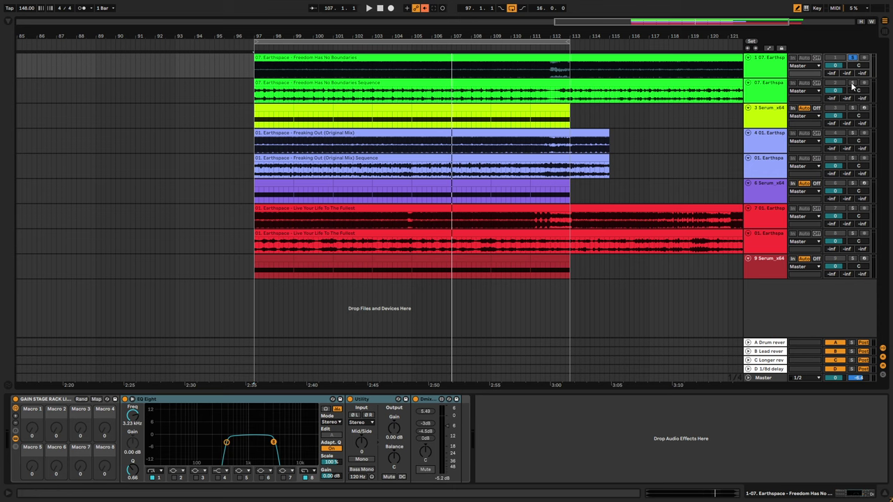
key(space)
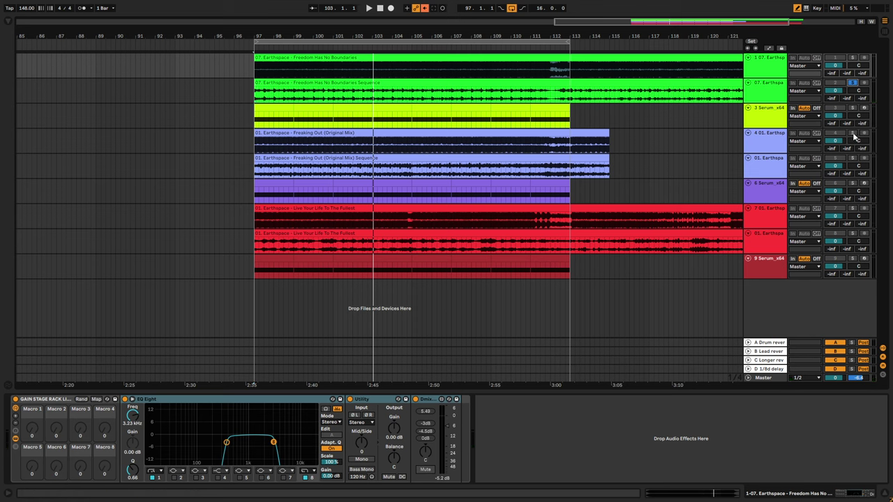
Step: Compare the Freaking Out reference and its sequence in solo, along with the Live Your Life To The Fullest sequence on track 8
click(348, 132)
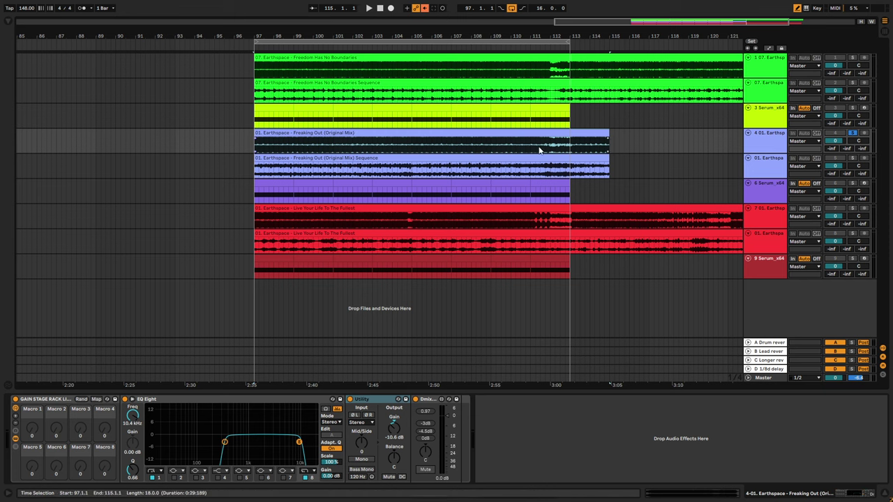
click(438, 175)
key(space)
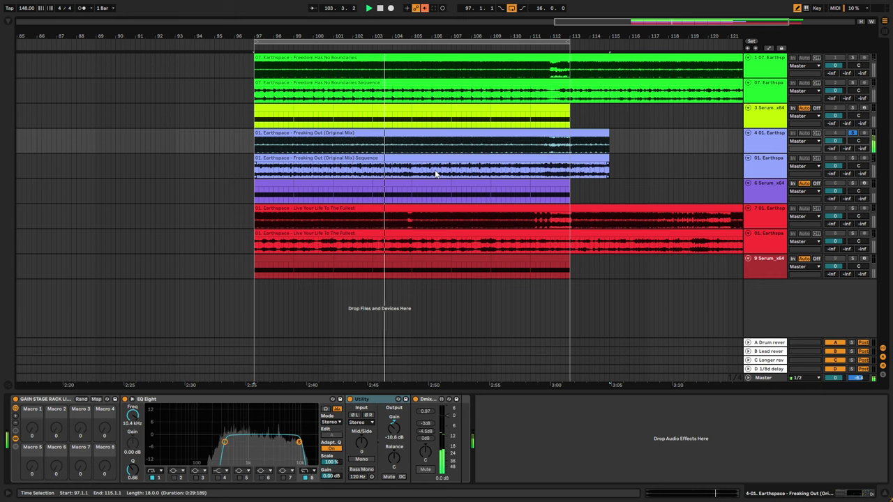
click(853, 159)
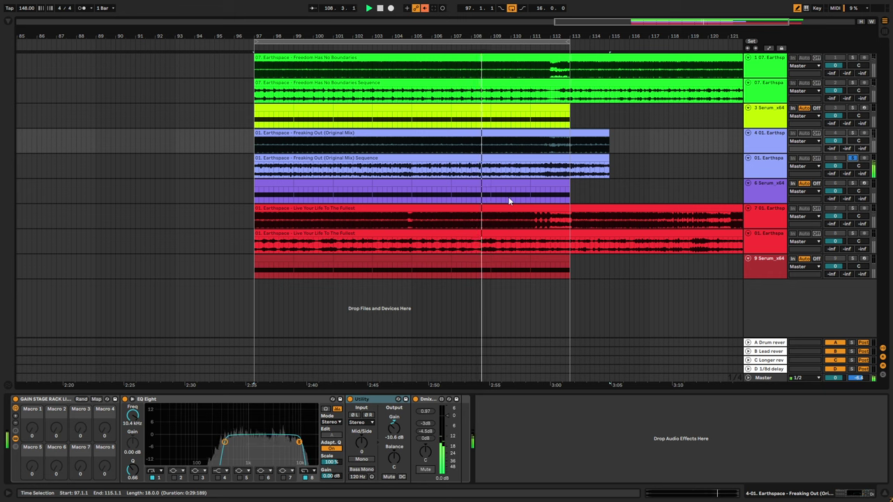
click(853, 133)
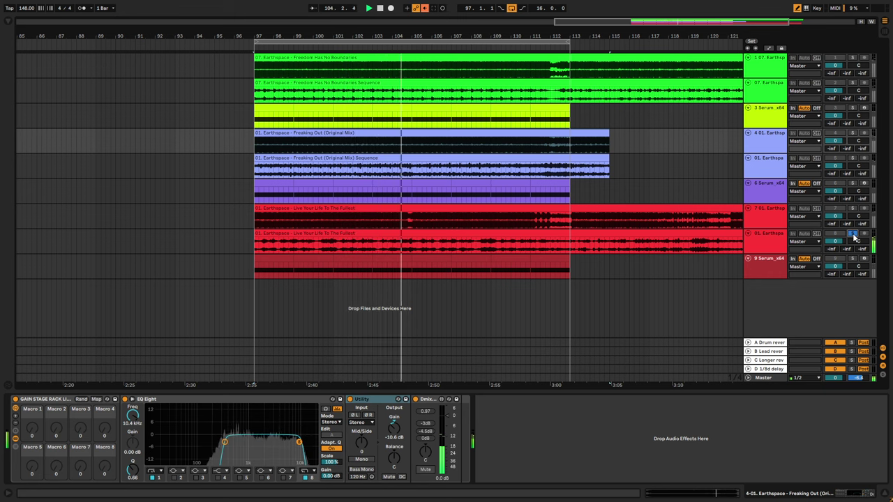
click(779, 247)
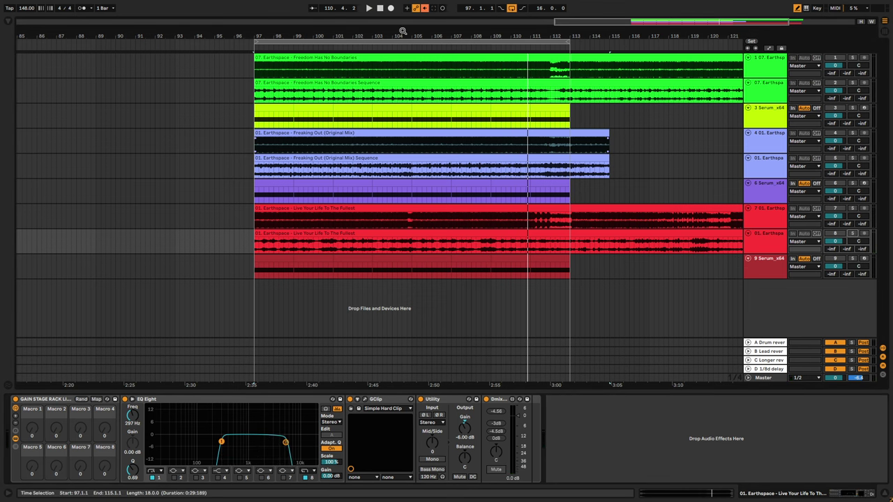
Step: Play the Freedom Has No Boundaries reference on track 1 in solo from bar 97 and follow its opening bars
click(779, 124)
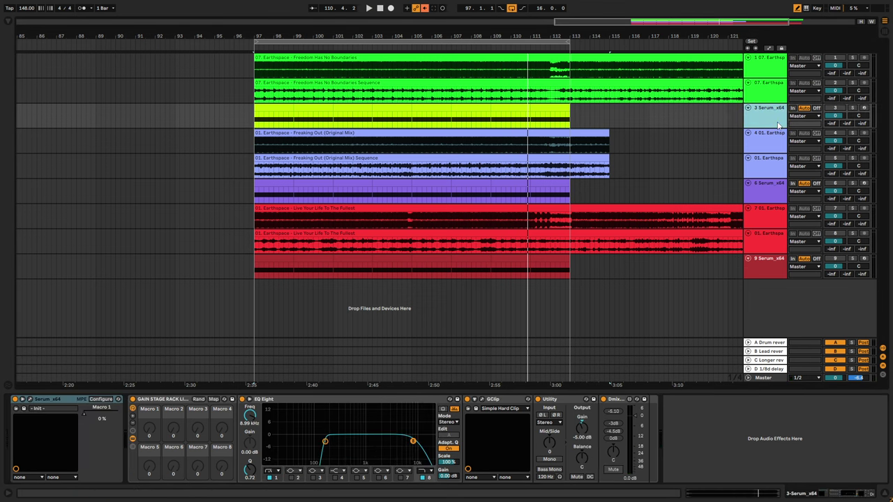
click(852, 83)
key(space)
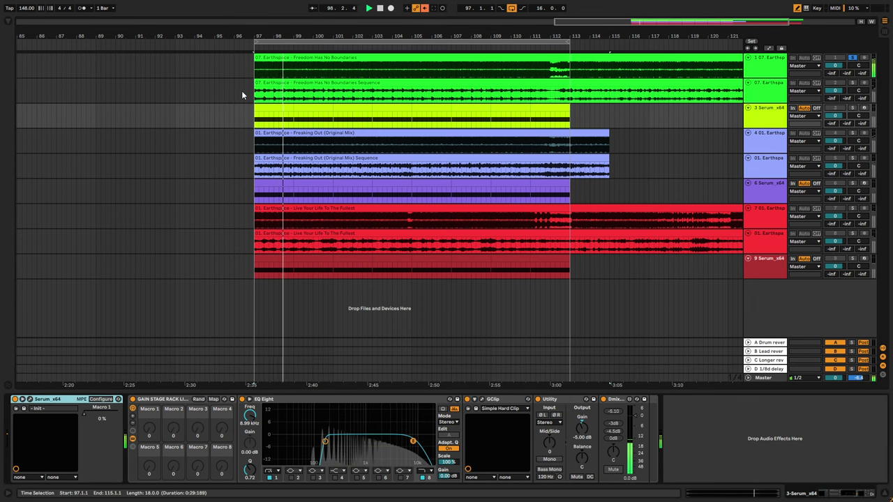
scroll(244, 93, up, 5)
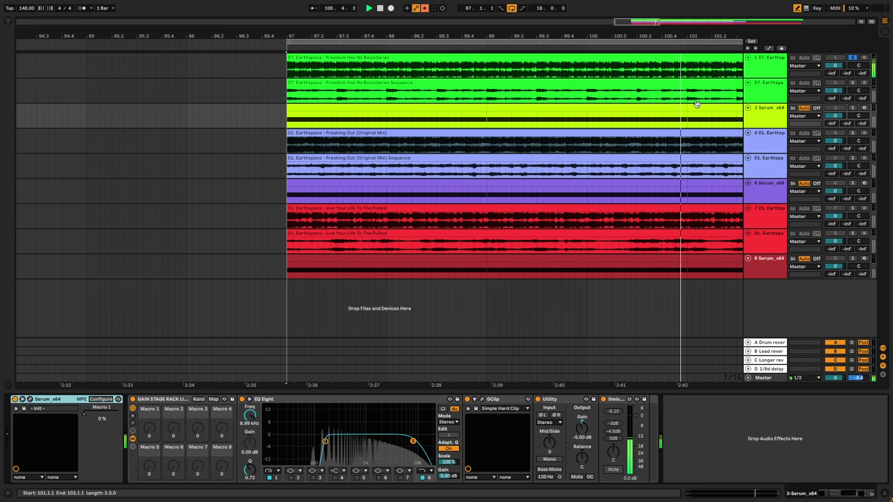
key(space)
Step: Select bars 97 to 99 on the Serum track 3 and solo that track
drag(289, 120, 331, 122)
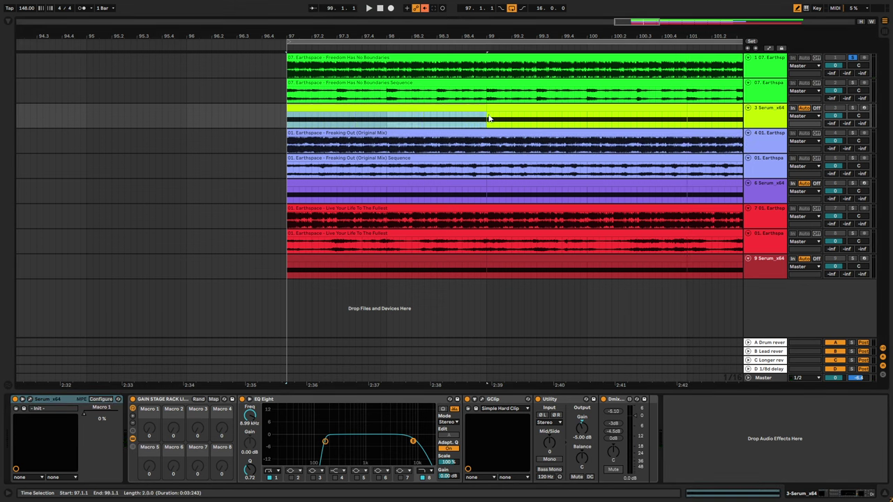
click(763, 117)
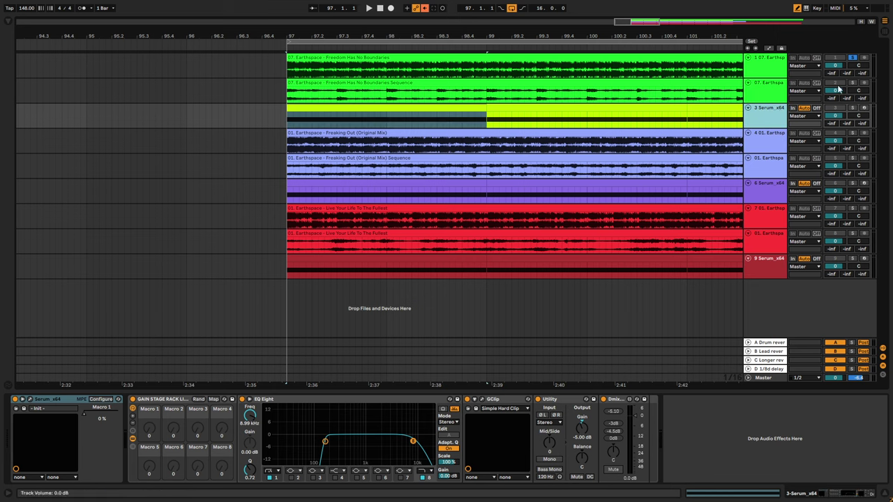
click(853, 109)
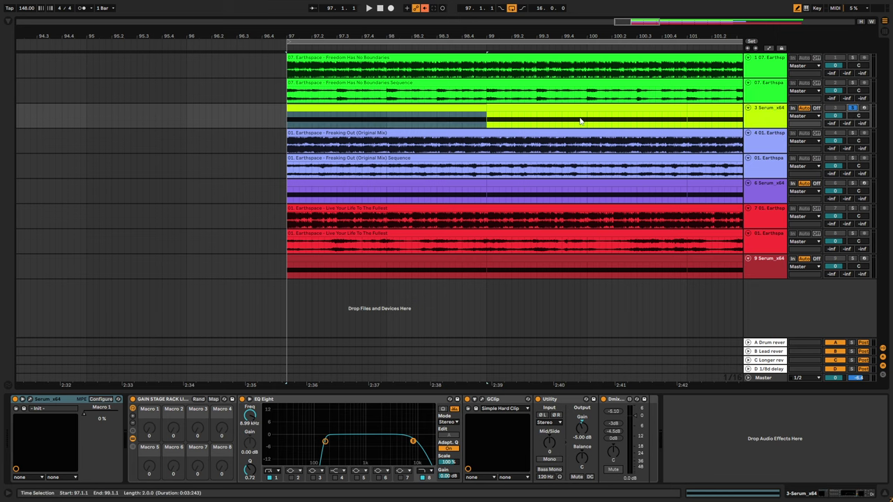
Step: Open the Serum instrument on track 3 and delete the automation of Macro 1
click(31, 401)
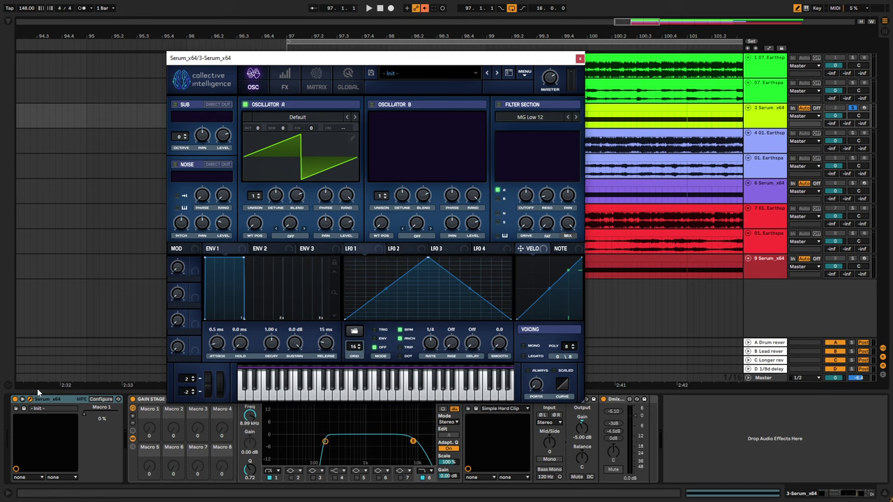
right_click(84, 417)
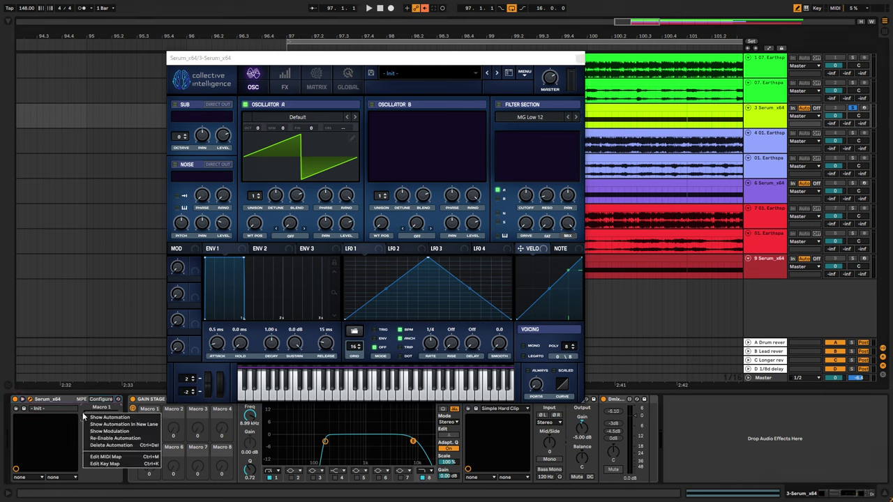
click(112, 446)
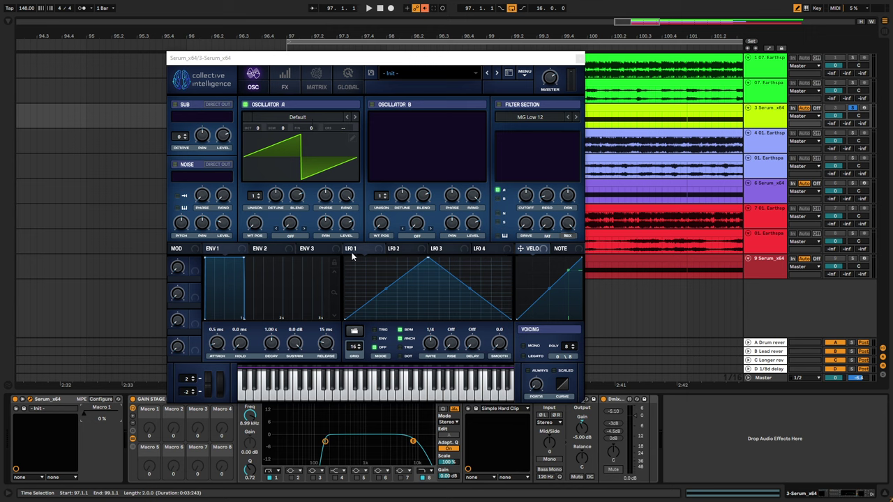
Step: Assign LFO 1 to oscillator A's wavetable position and load the Sweeper wavetable from PsyTables V5
drag(354, 251, 263, 226)
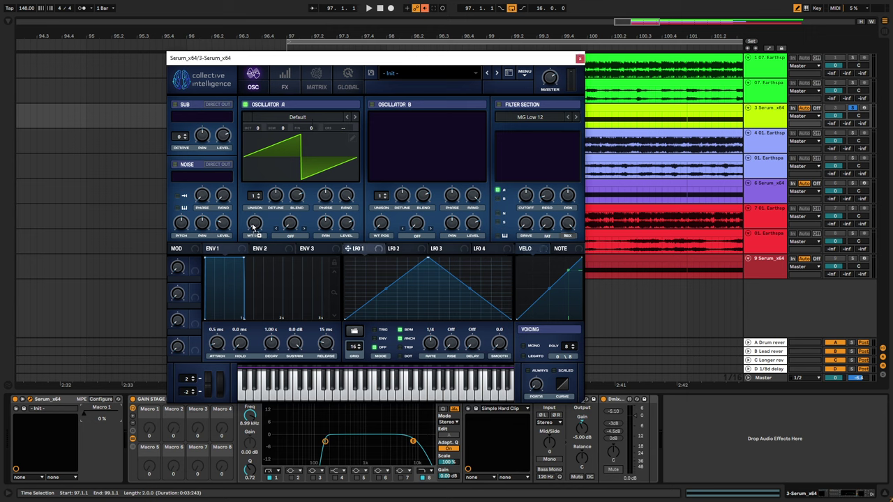
click(299, 117)
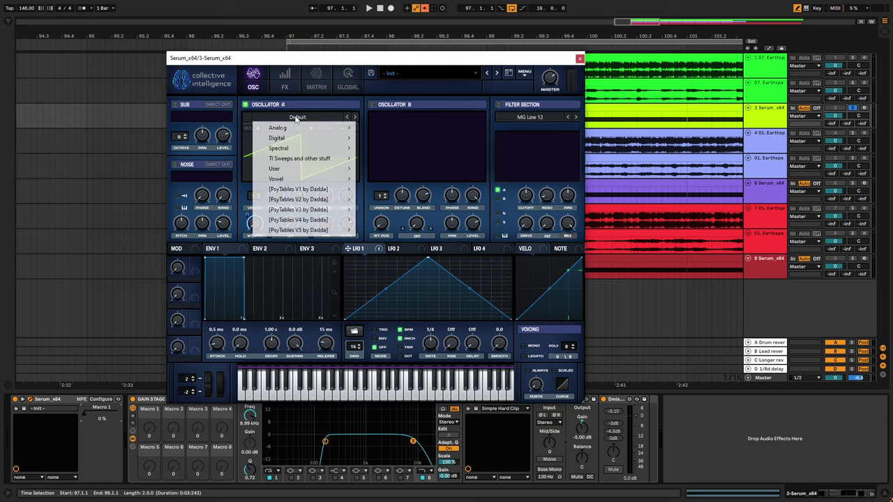
mouse_move(328, 230)
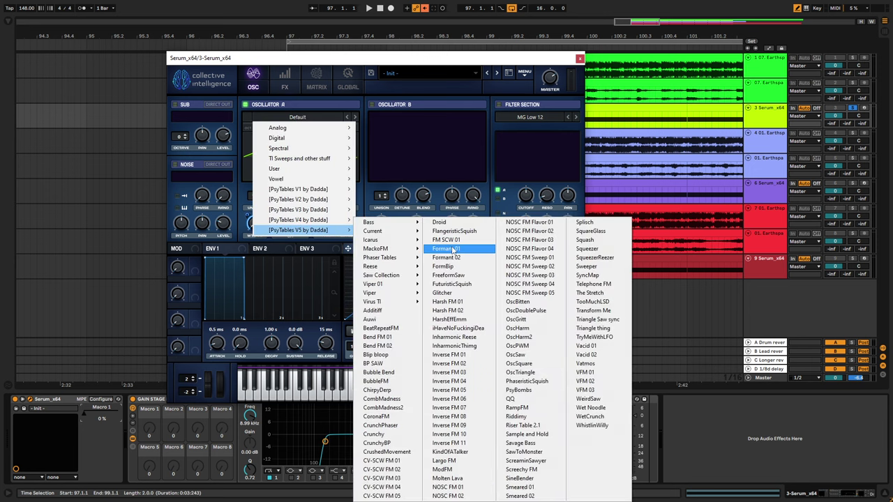
mouse_move(417, 285)
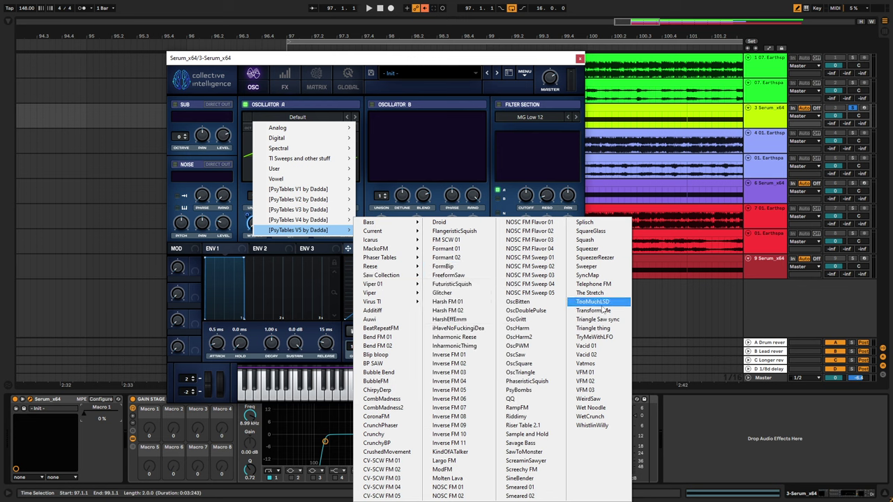
click(596, 272)
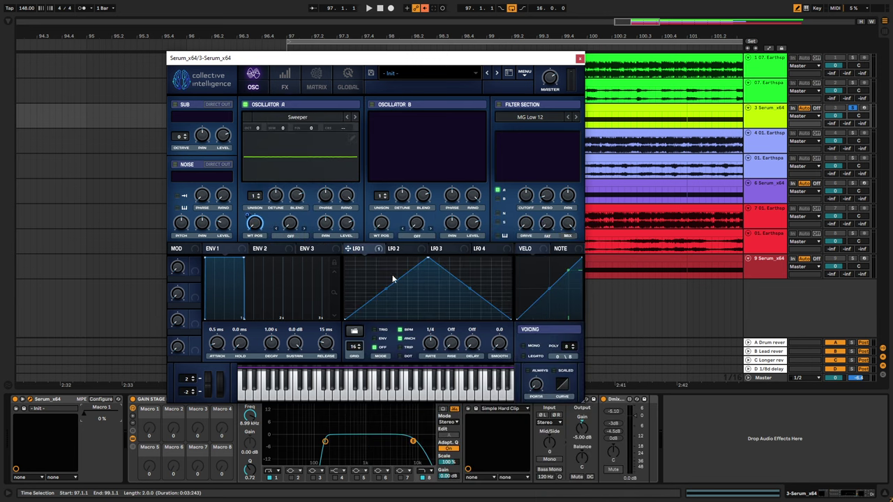
Step: Audition the sound, switch oscillator A to the SqueezerReezer wavetable and set the LFO 1 rate to 2 bar
key(space)
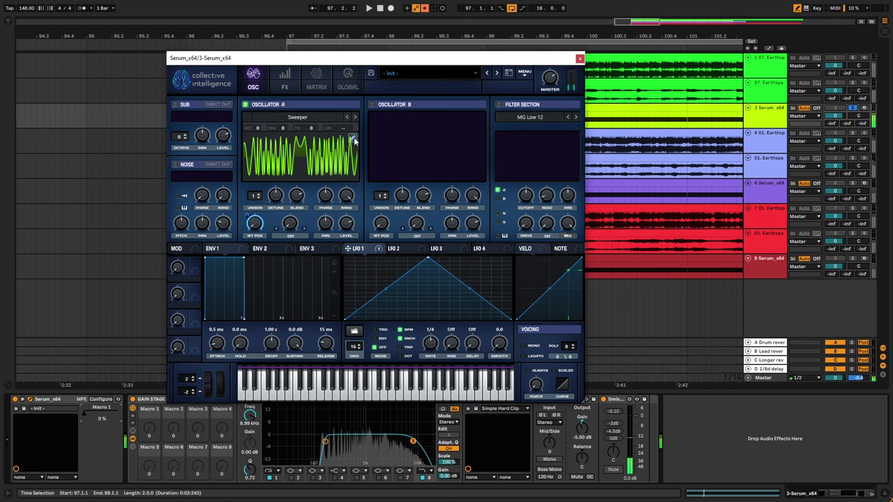
click(348, 118)
key(space)
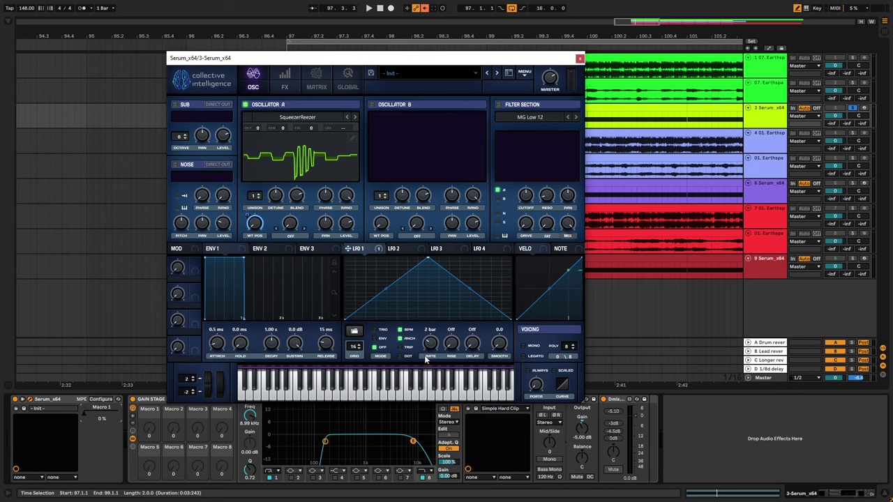
Step: Flatten LFO 1 to a mid-level line with a point on every grid division and audition Serum soloed together with track 2
drag(490, 60, 403, 61)
scroll(536, 146, down, 3)
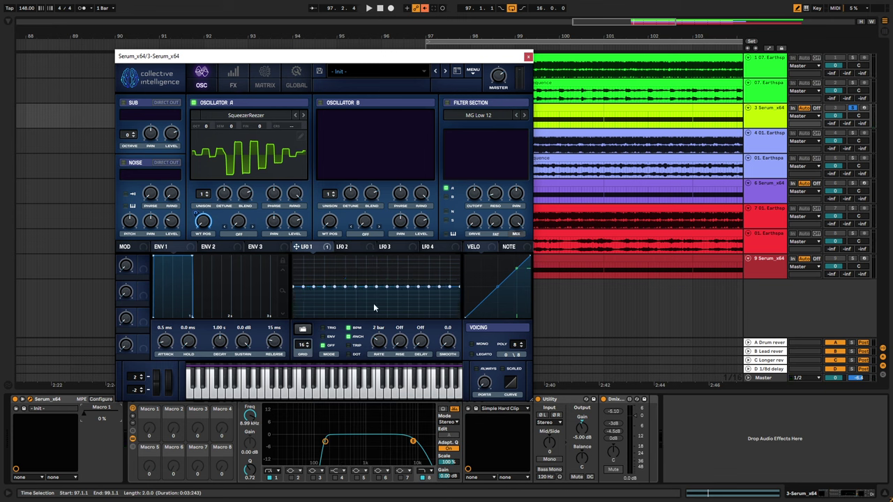
key(space)
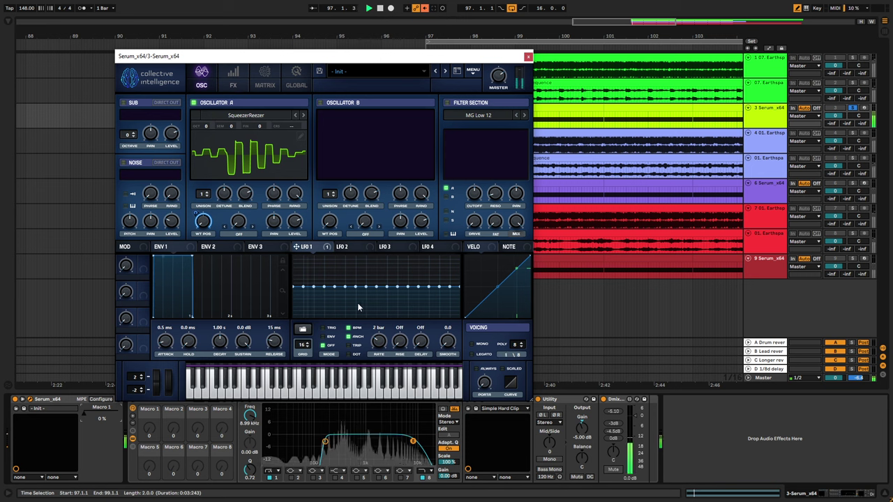
ctrl+click(853, 83)
key(ctrl+space)
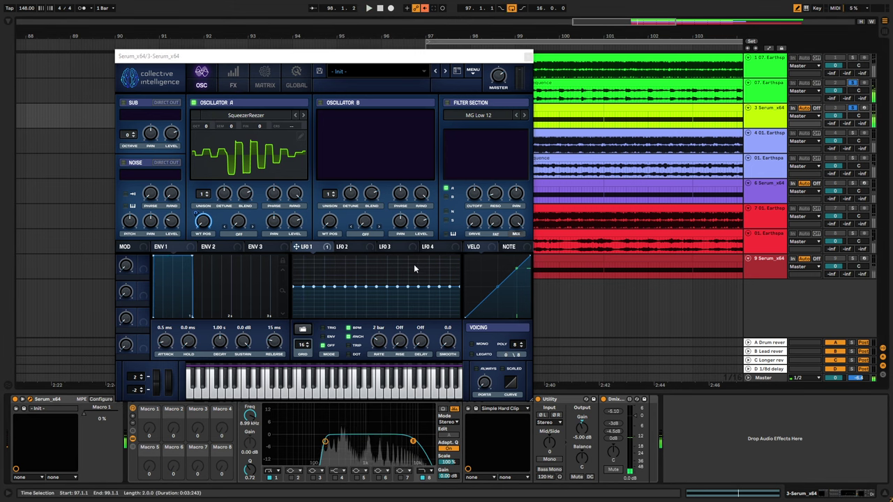
click(326, 296)
shift+click(330, 317)
key(space)
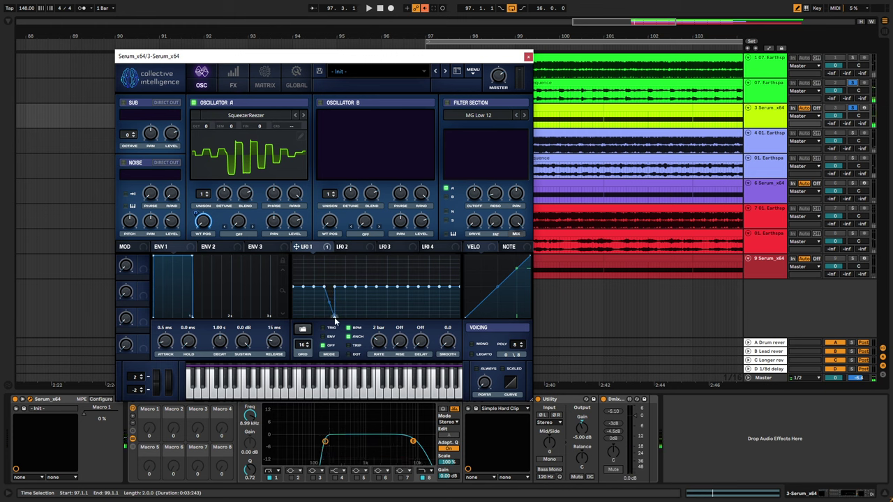
double_click(335, 318)
Step: Shape LFO 1 with drops to the bottom on the third, seventh and eleventh grid divisions and a low-to-high staircase at the end
double_click(322, 307)
drag(321, 307, 323, 317)
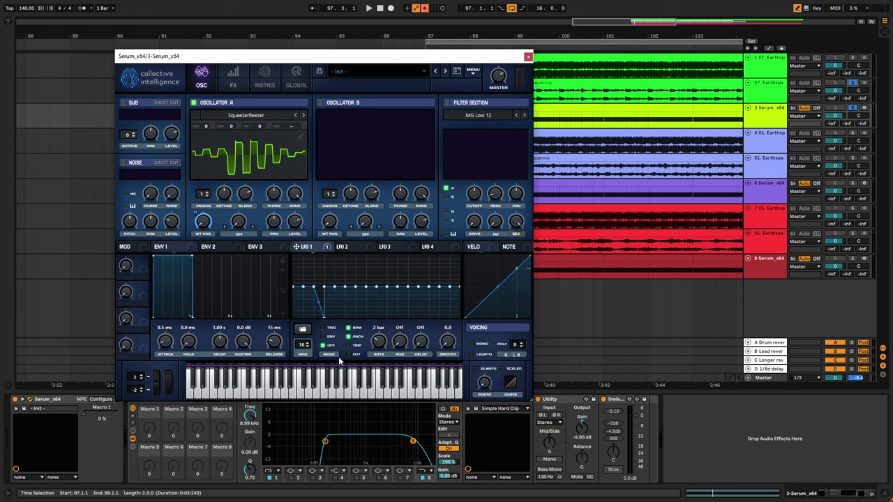
double_click(352, 305)
drag(352, 305, 355, 317)
drag(385, 310, 384, 318)
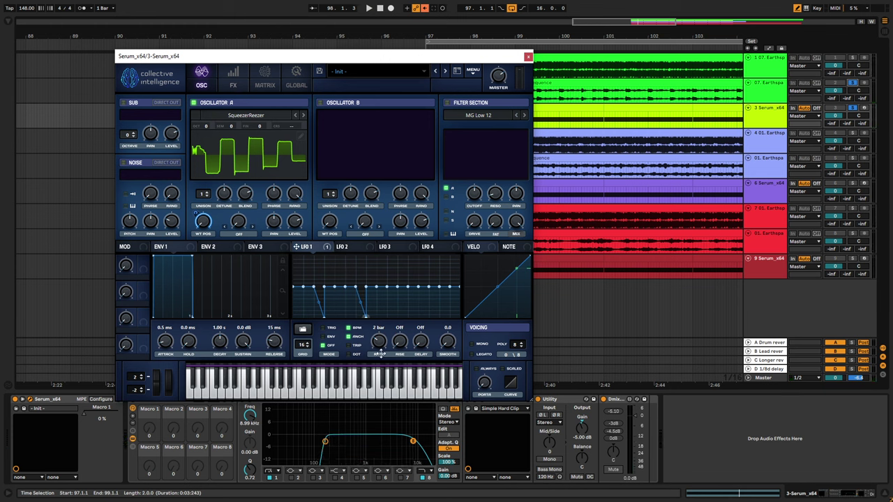
key(space)
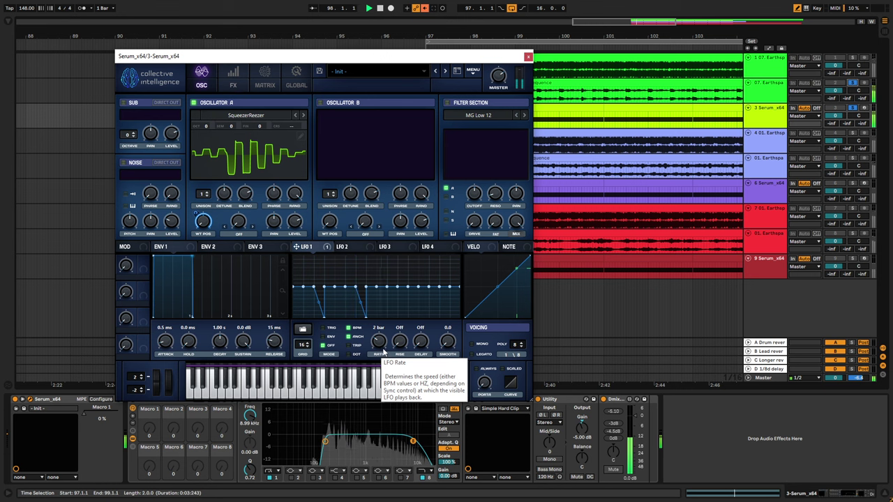
drag(406, 307, 406, 318)
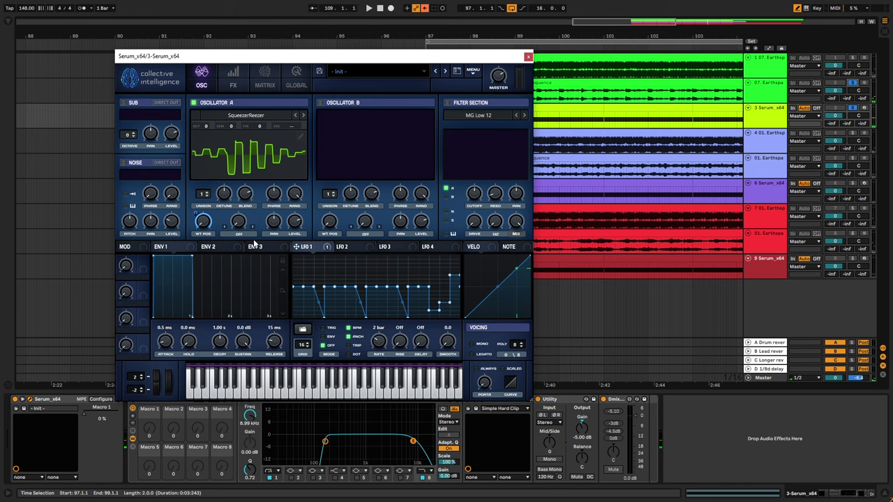
Step: Modulate oscillator A's wavetable position with LFO 2 as a rising ramp at a 4 bar rate, and play the result
click(349, 247)
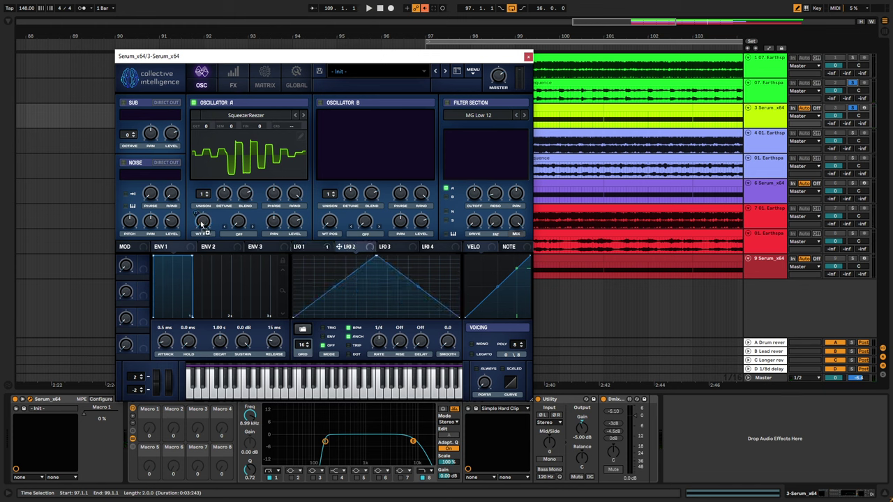
mouse_move(199, 213)
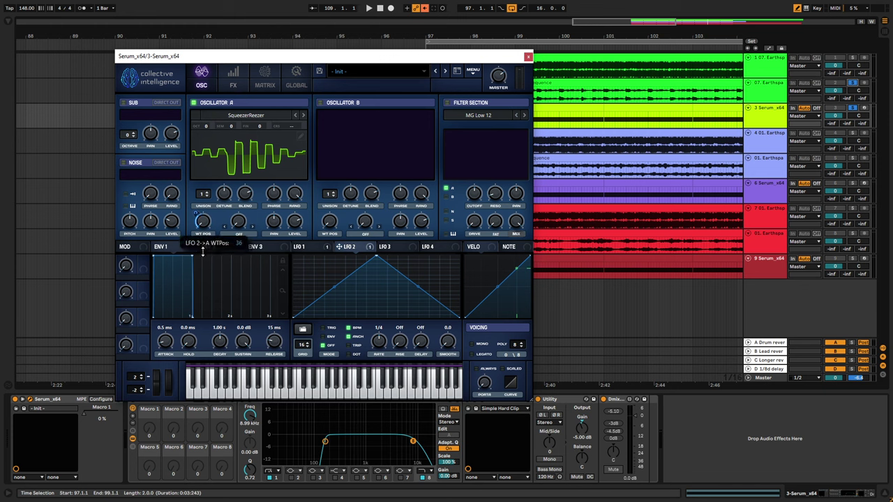
drag(376, 263, 563, 239)
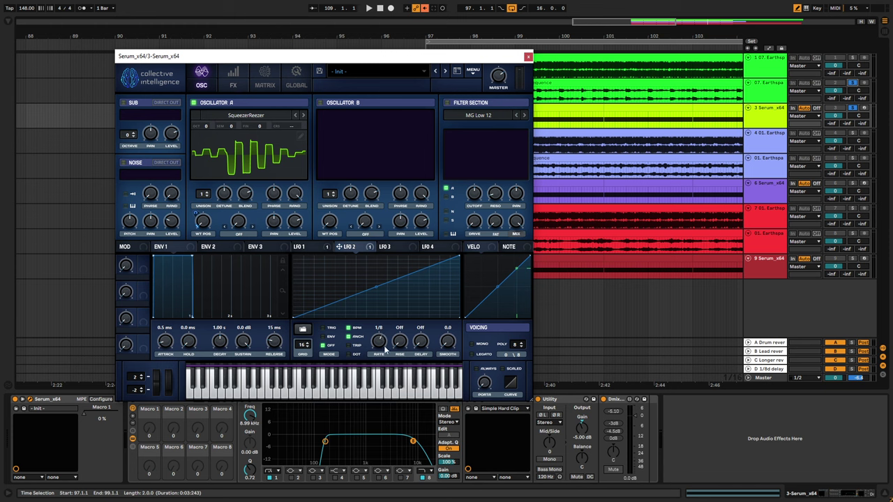
key(space)
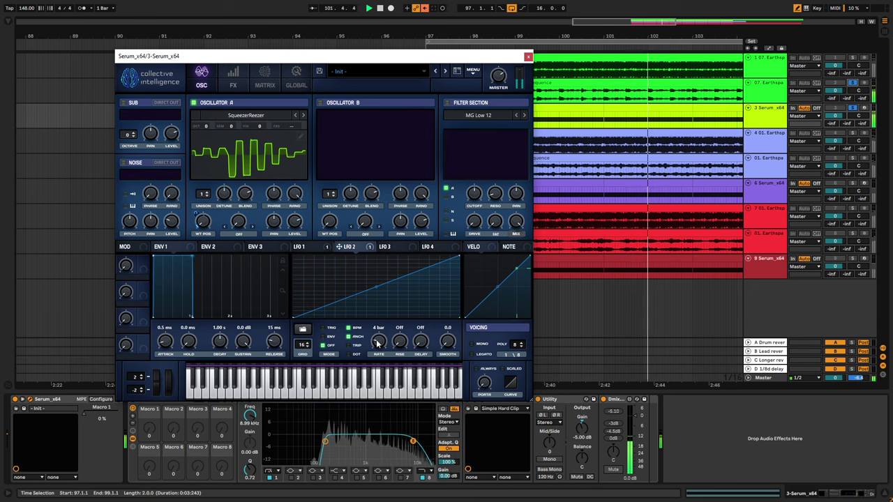
Step: Set the LFO 2 rate to 16 bar and listen to the slow wavetable movement across the loop
drag(378, 341, 371, 353)
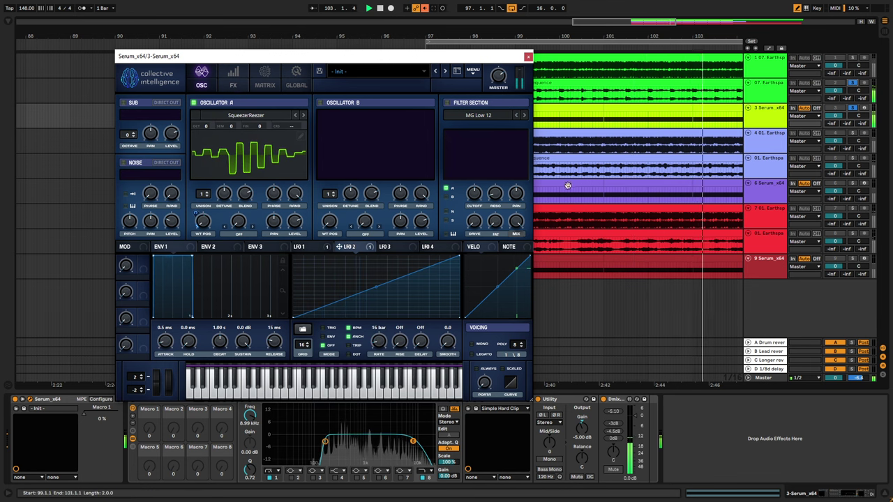
mouse_move(196, 215)
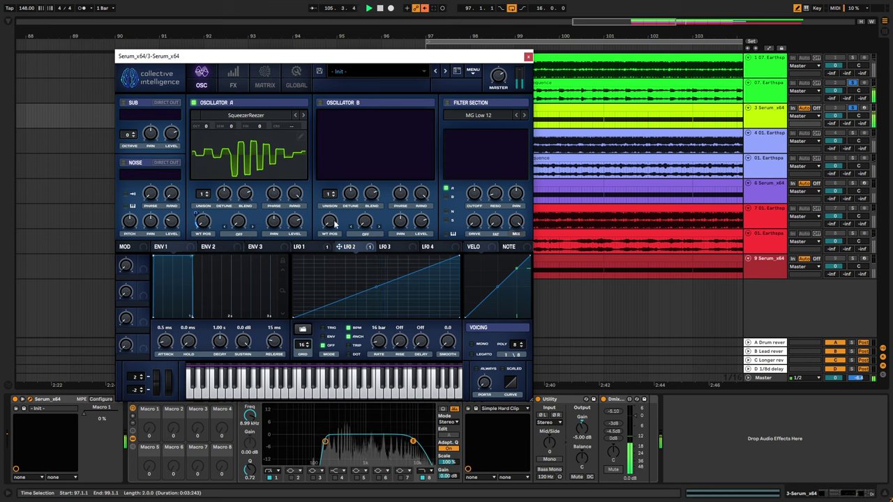
scroll(664, 152, down, 5)
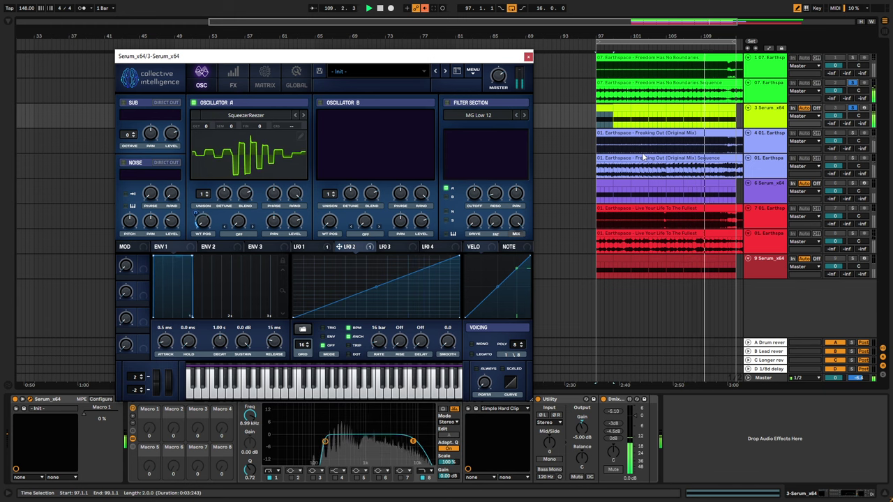
Step: Look over Serum's effects with track 3 soloed alone, then clear the solo and return to the oscillators
click(233, 78)
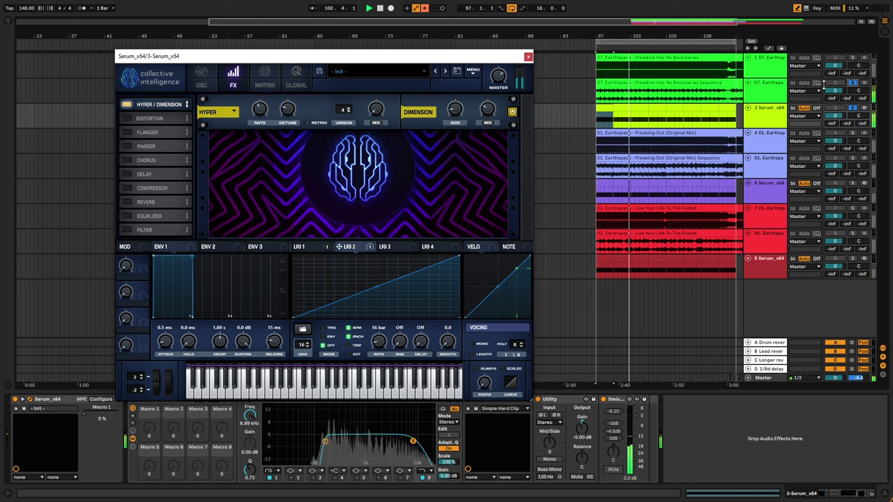
click(853, 83)
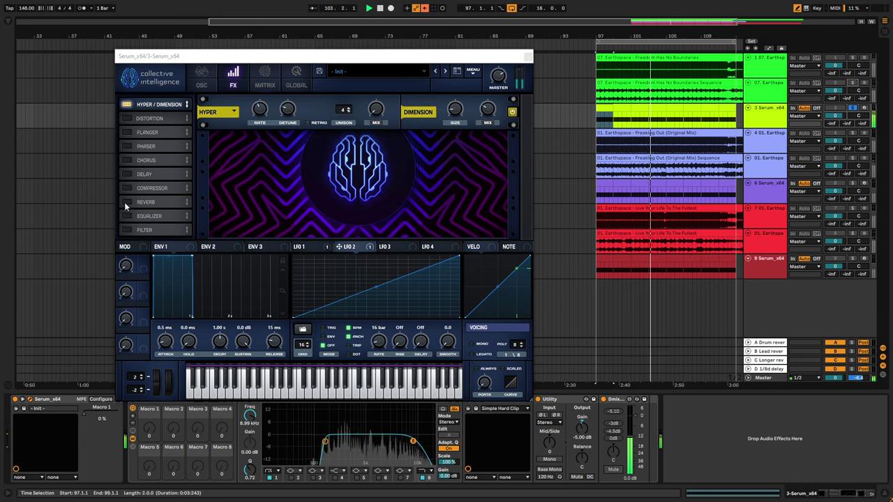
click(125, 229)
click(128, 230)
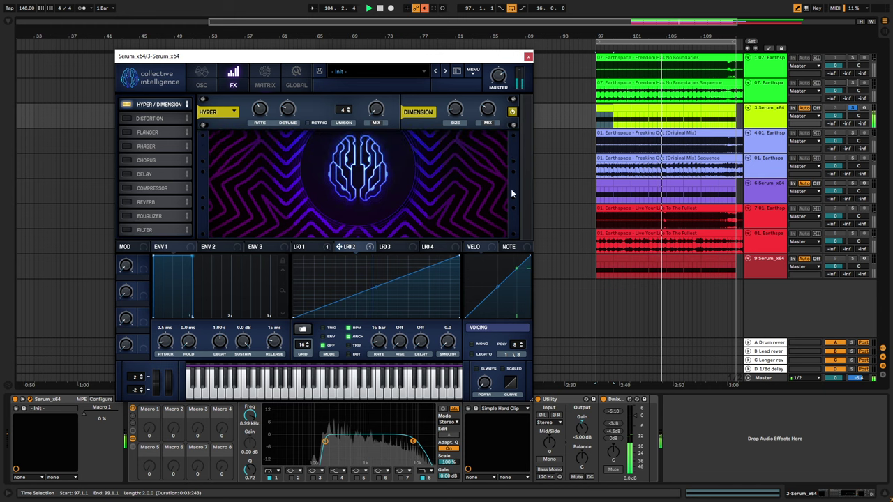
click(852, 108)
drag(185, 56, 137, 43)
click(136, 73)
click(136, 74)
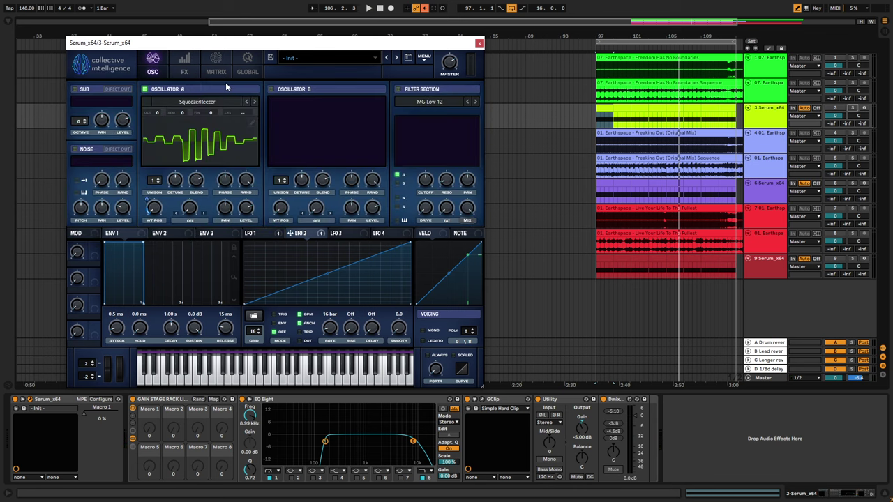
Step: Close the Serum window and listen to the Freaking Out reference on track 4, comparing it with its Sequence version on track 5
click(786, 142)
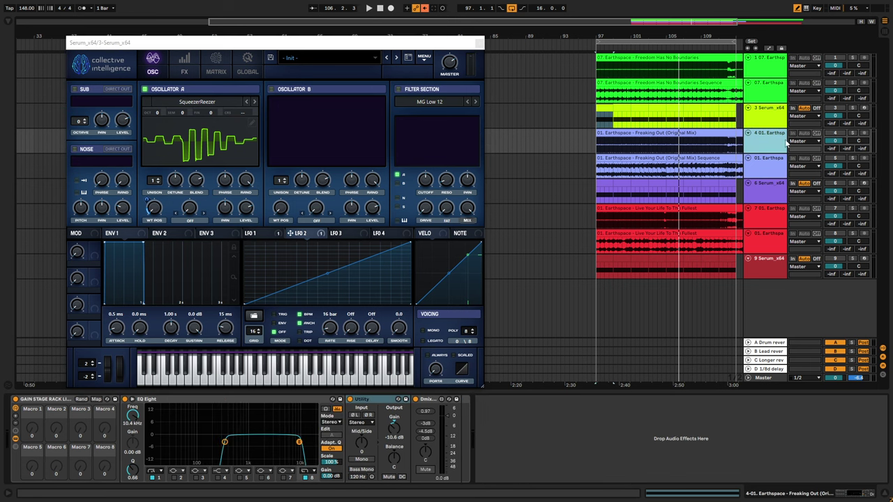
click(853, 133)
key(space)
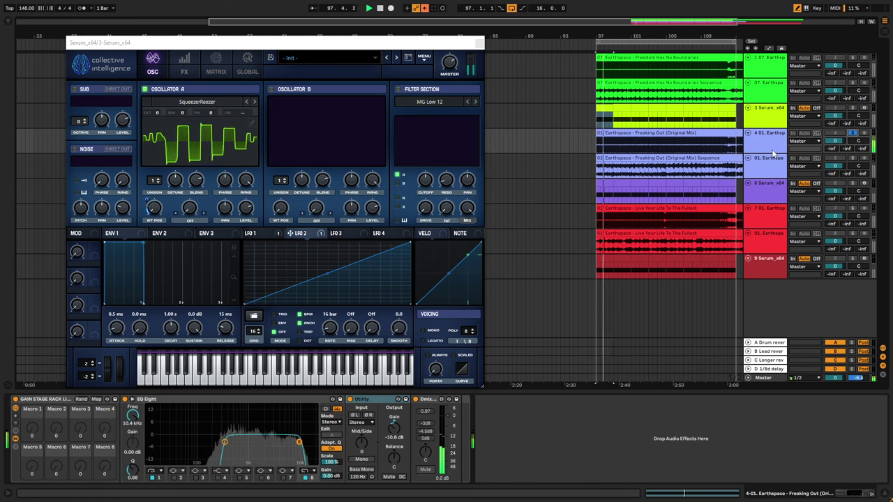
click(479, 44)
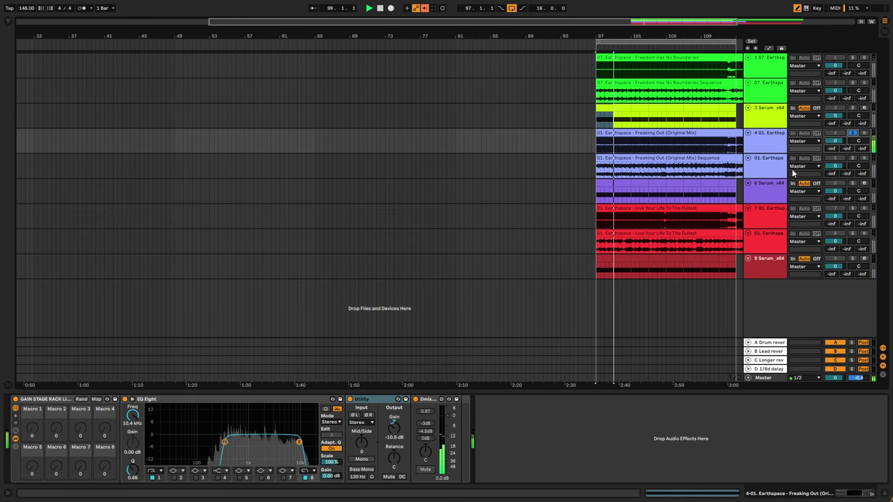
scroll(652, 171, down, 2)
scroll(651, 172, up, 5)
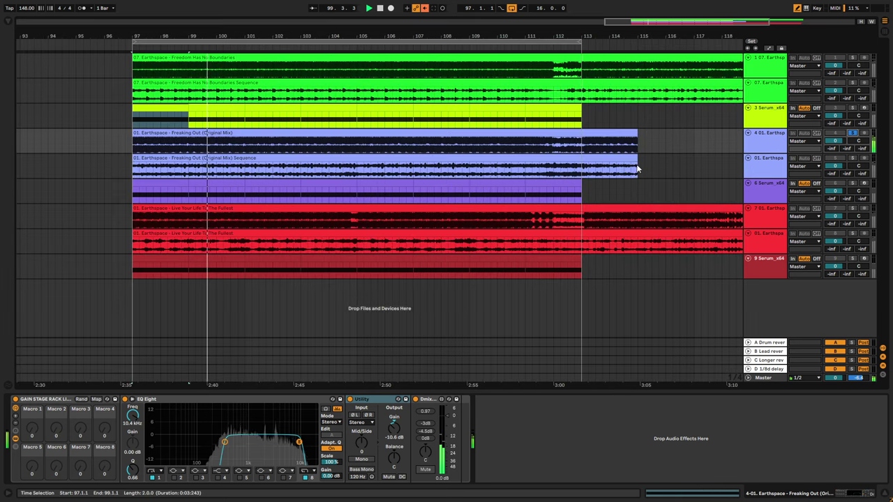
click(853, 158)
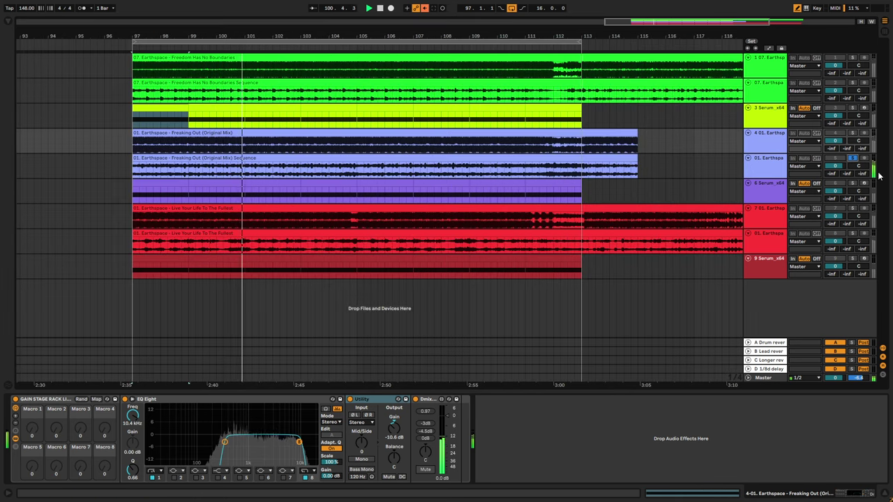
click(853, 133)
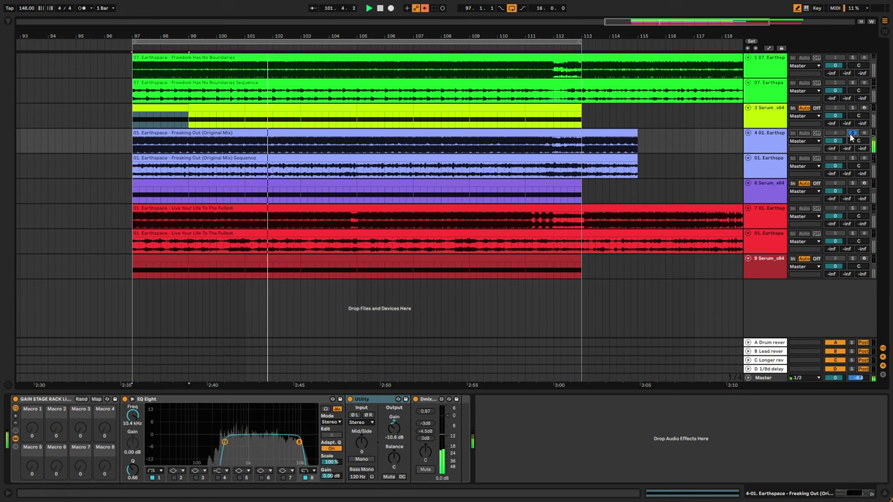
Step: Open Serum on track 6 and load the Formant 02 wavetable into oscillator A
click(761, 191)
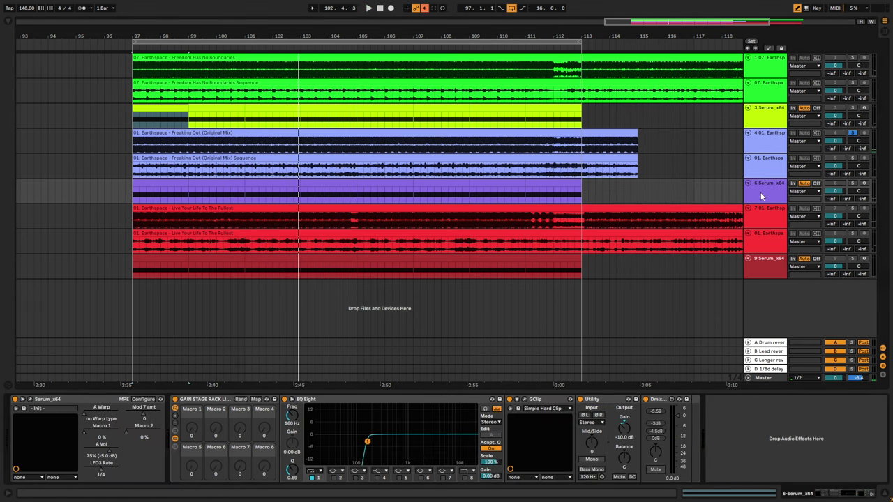
click(30, 400)
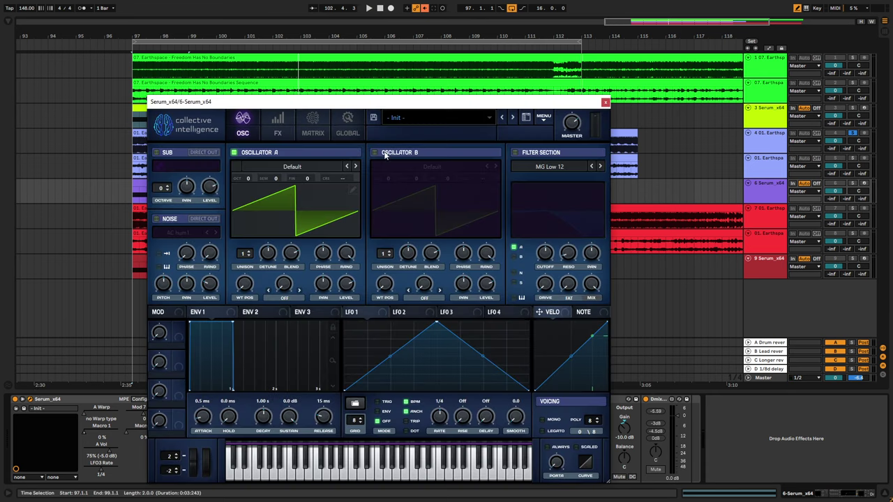
click(422, 119)
drag(438, 100, 406, 74)
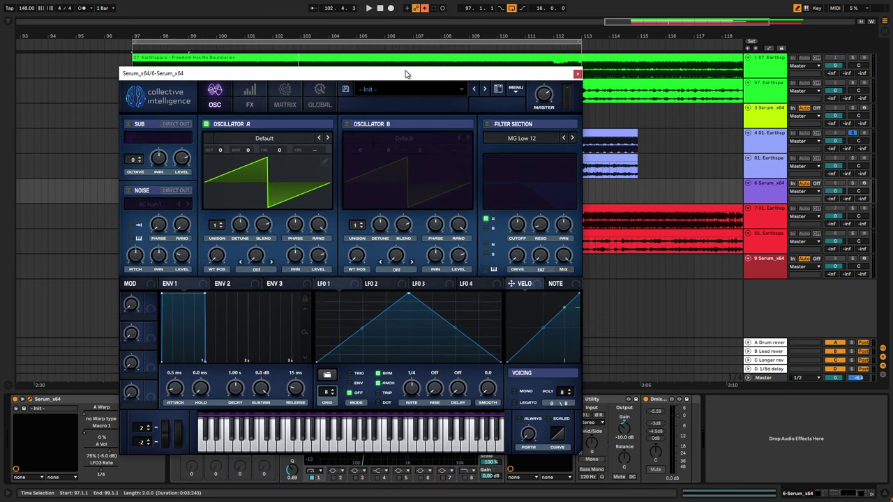
click(272, 134)
mouse_move(279, 253)
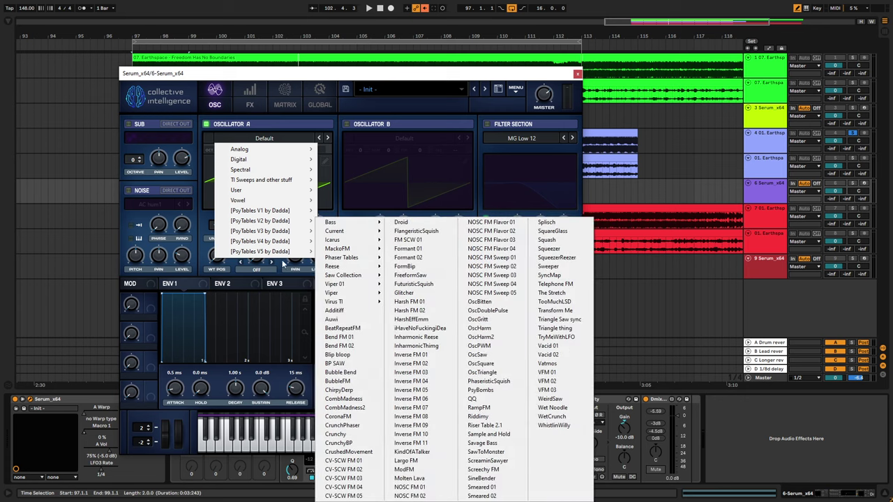
click(422, 257)
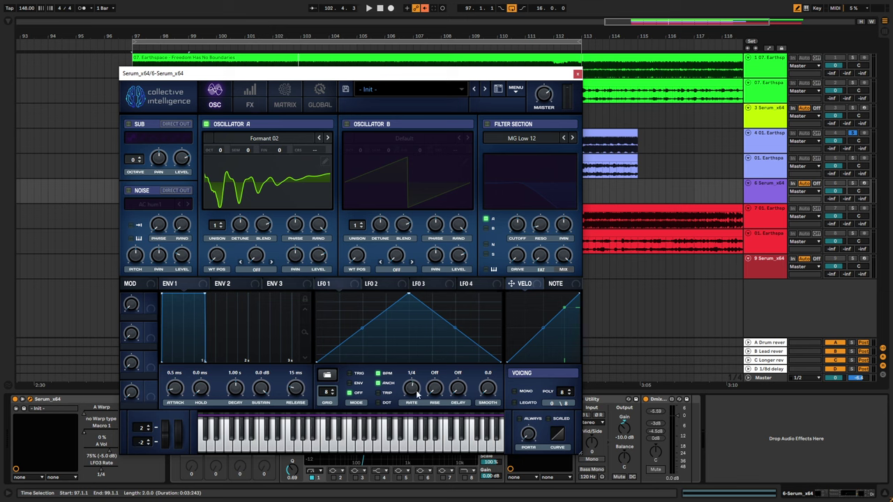
Step: Modulate oscillator A's wavetable position with LFO 1 at a 1/2 rate and audition tracks 5 and 6 in turn soloed
drag(416, 390, 413, 399)
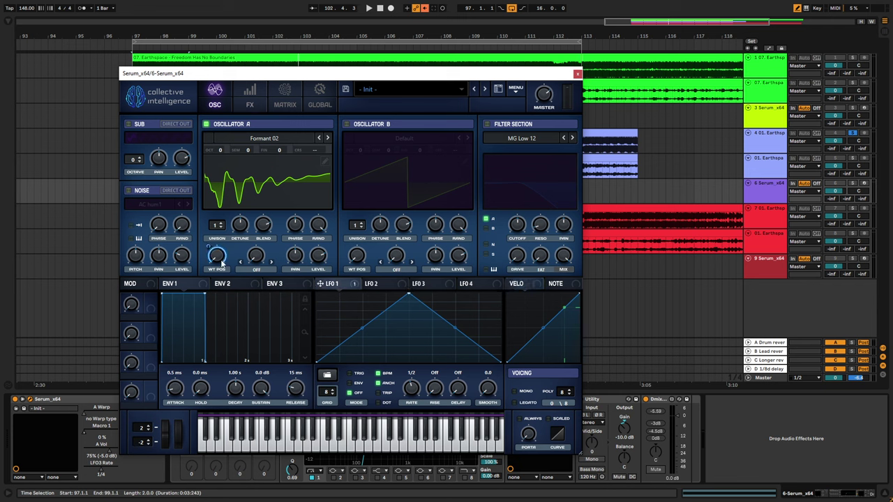
key(space)
click(853, 158)
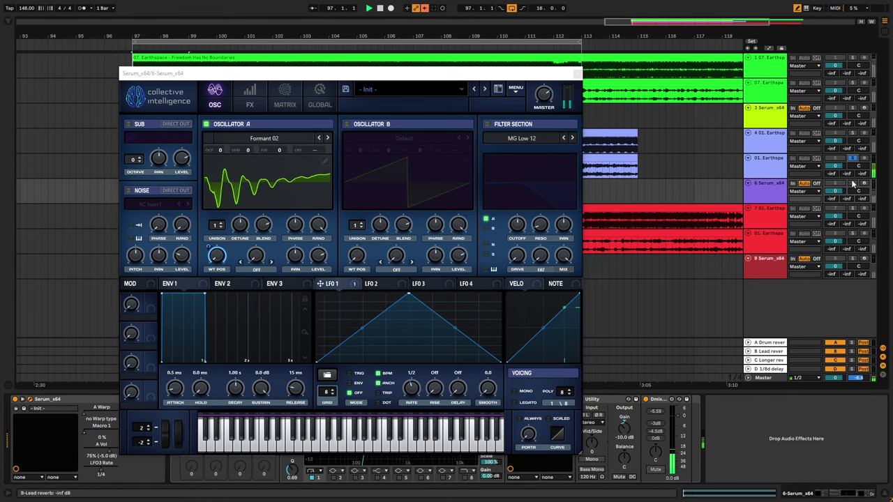
click(852, 184)
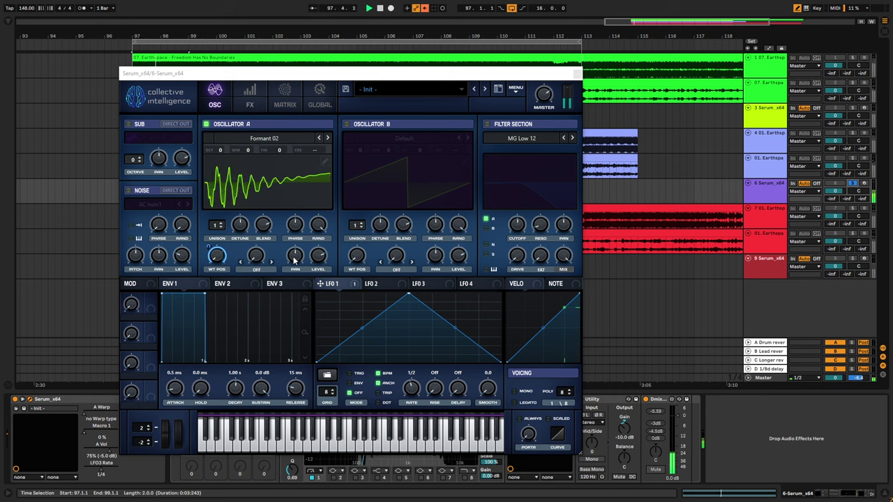
Step: Try the wavetables neighbouring Formant 02 in oscillator A and go back to Formant 02
click(328, 138)
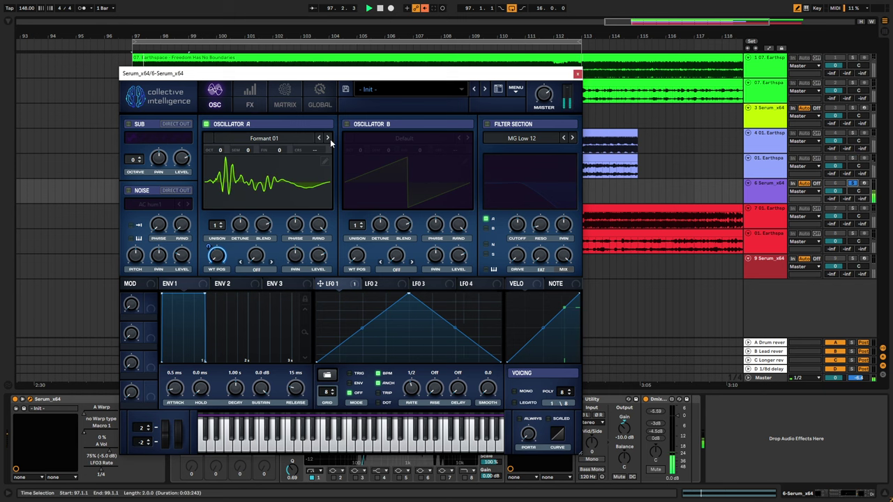
click(329, 139)
click(329, 139)
click(320, 138)
key(space)
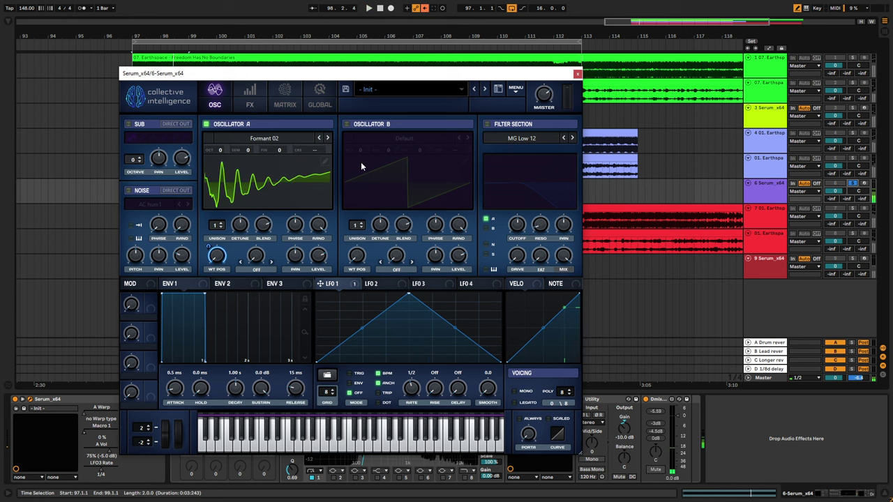
key(space)
key(space)
Step: Redraw LFO 1 as eight flat steps that descend to a low fifth step and climb again to the end
shift+click(324, 337)
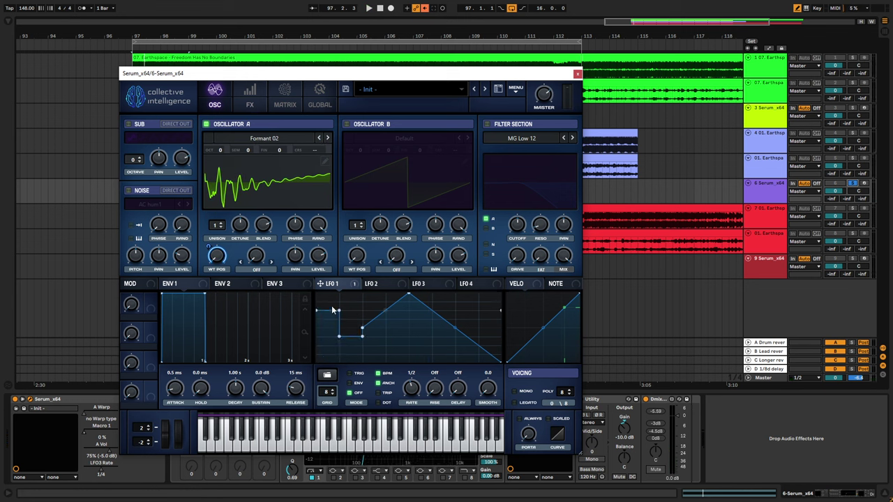
shift+click(396, 328)
shift+click(420, 353)
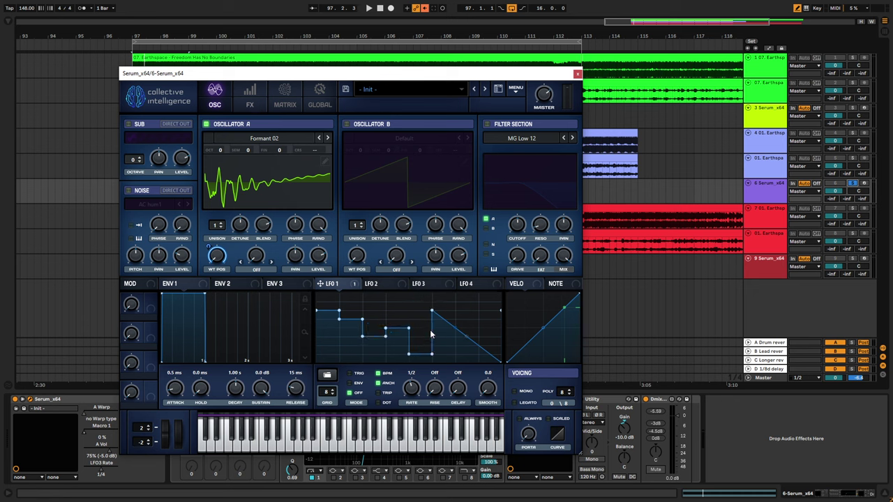
shift+click(487, 337)
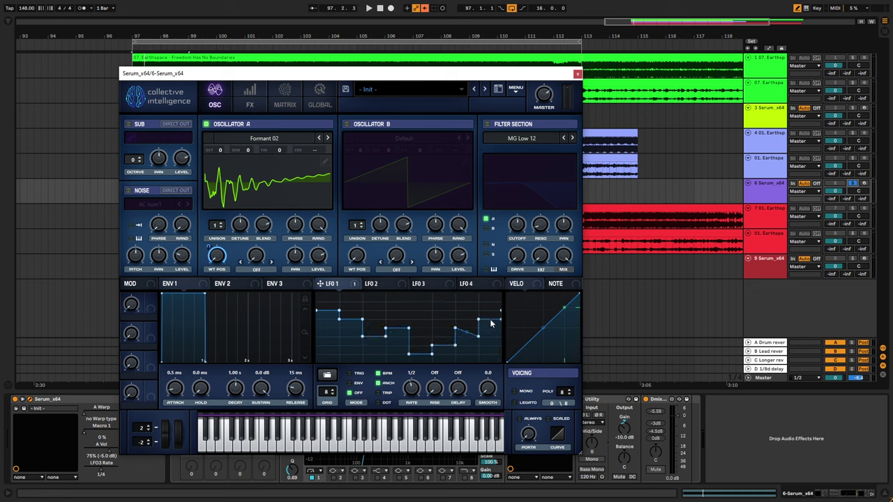
Step: Play the stepped Serum sound on track 6 and compare it with the reference tracks 4 and 5
key(space)
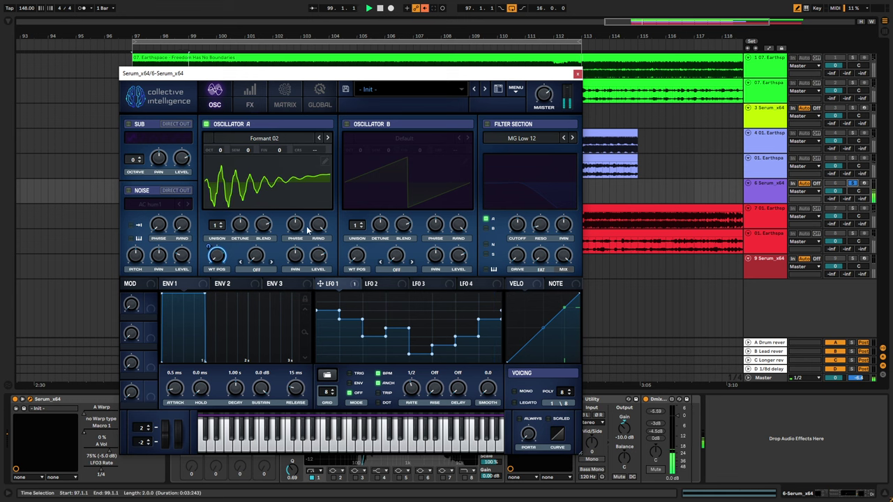
click(853, 160)
click(852, 133)
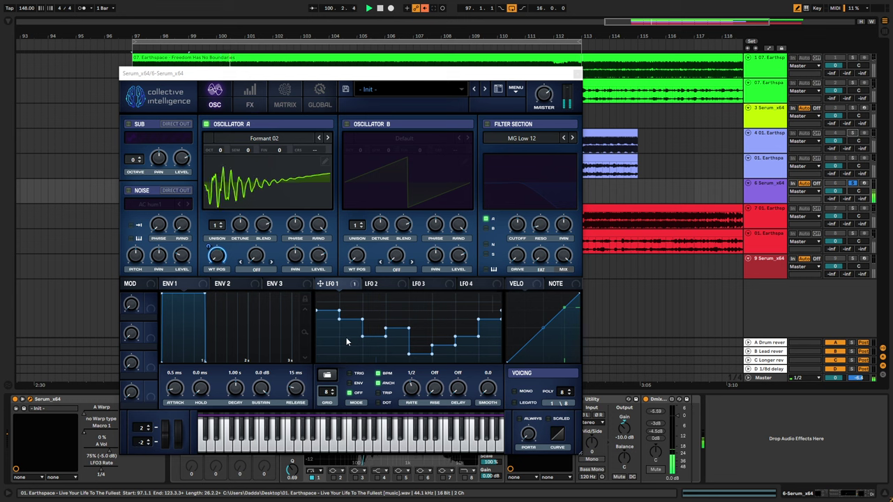
Step: Try the FreeformSaw wavetable in oscillator A and settle on FormBip
click(327, 138)
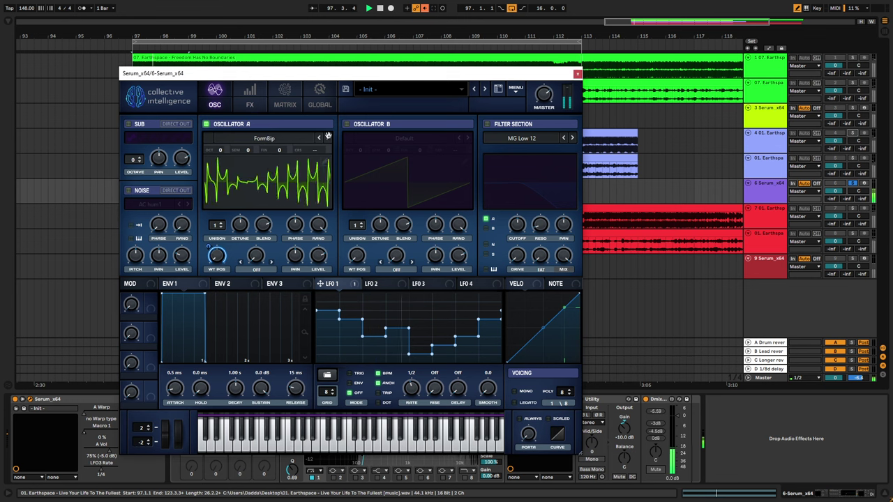
click(327, 138)
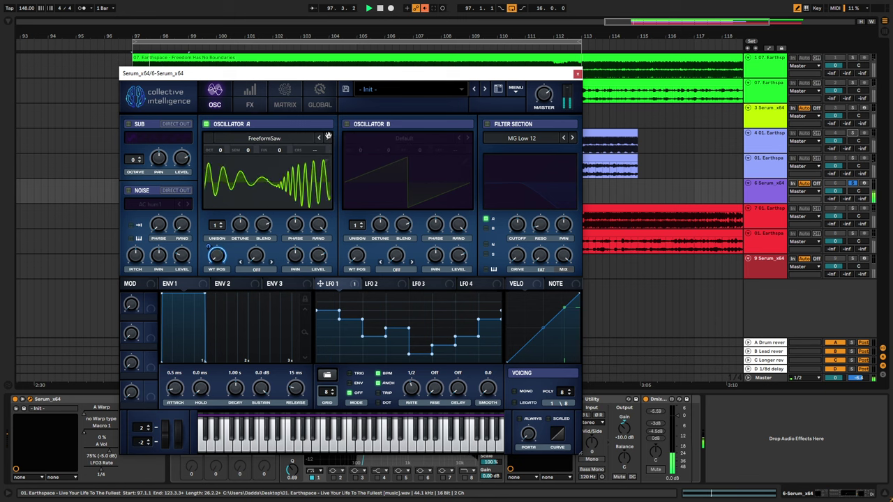
click(319, 137)
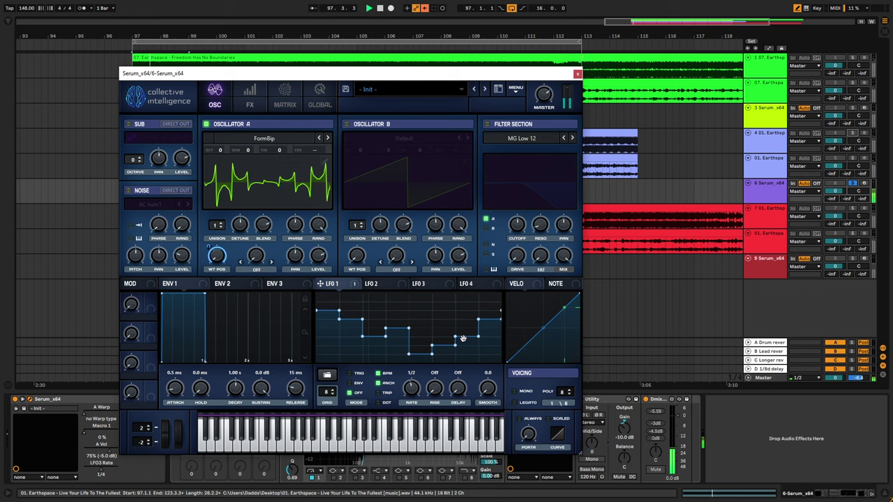
Step: Lower the fourth and last steps of LFO 1 and switch oscillator A to the FuturisticSquish wavetable
shift+click(489, 355)
drag(447, 347, 402, 349)
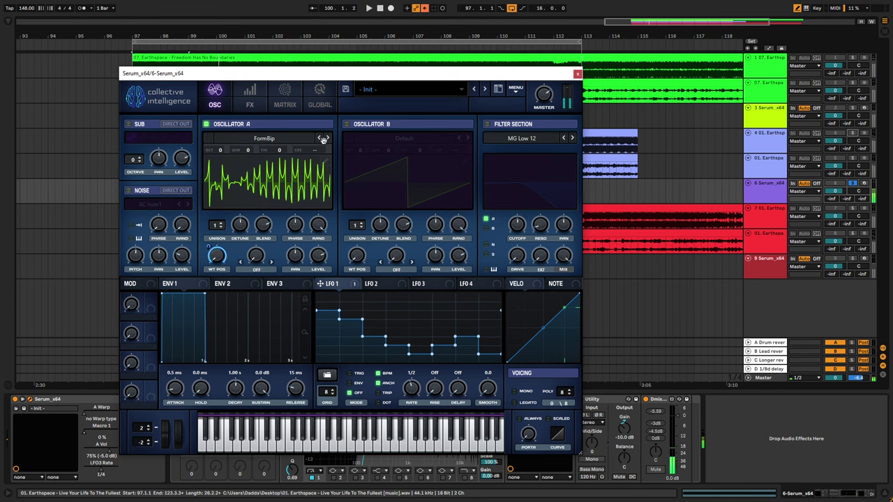
click(328, 138)
click(329, 138)
click(329, 138)
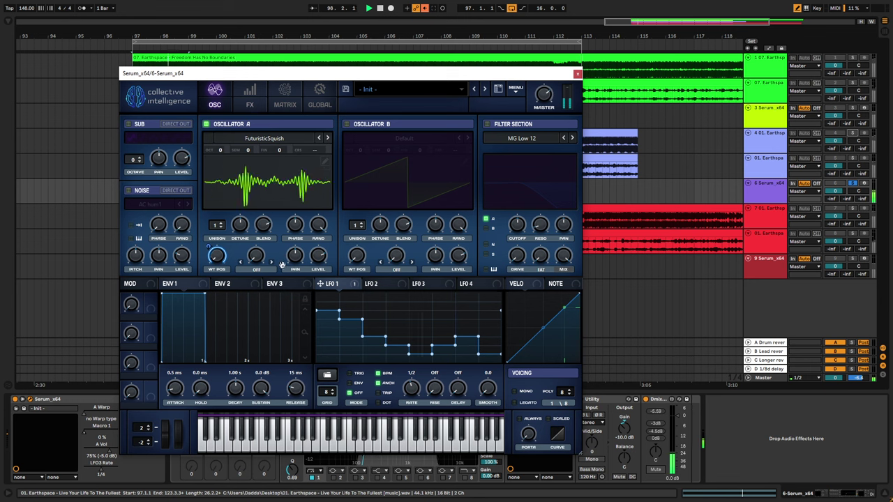
Step: Enable oscillator B, set oscillator A's warp mode to FM (From B) and raise the warp to about 32% during playback
click(347, 123)
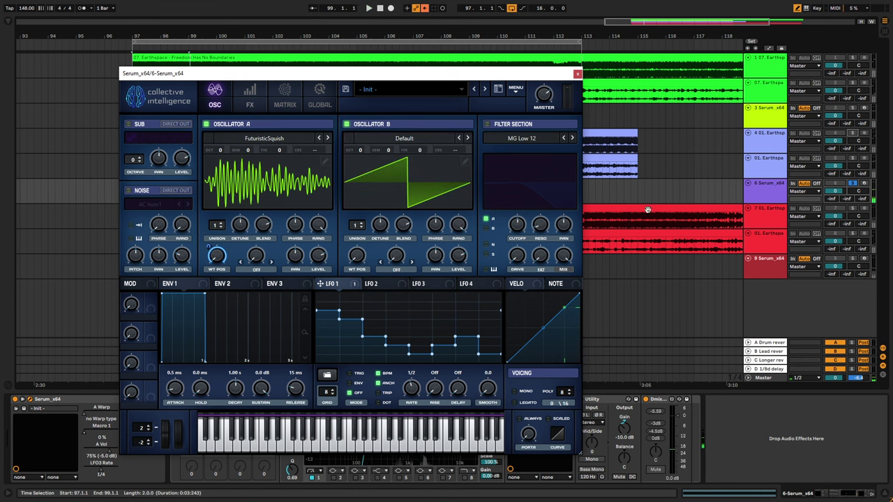
click(264, 265)
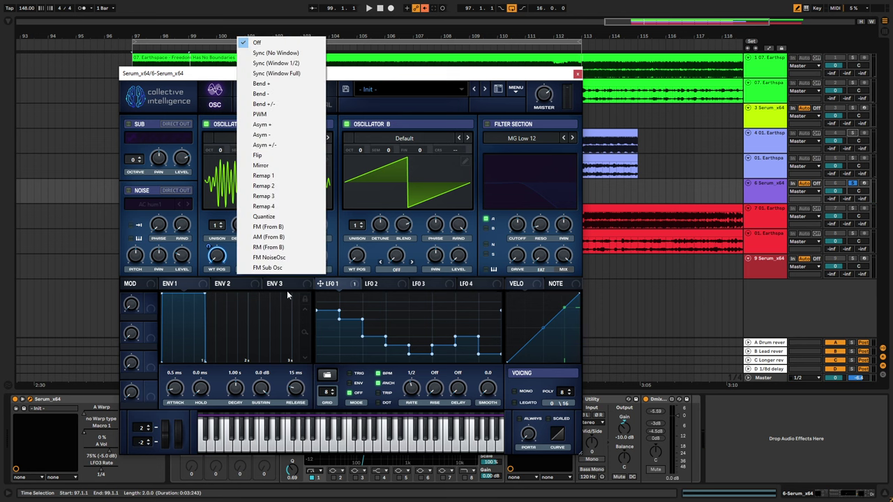
click(282, 232)
key(space)
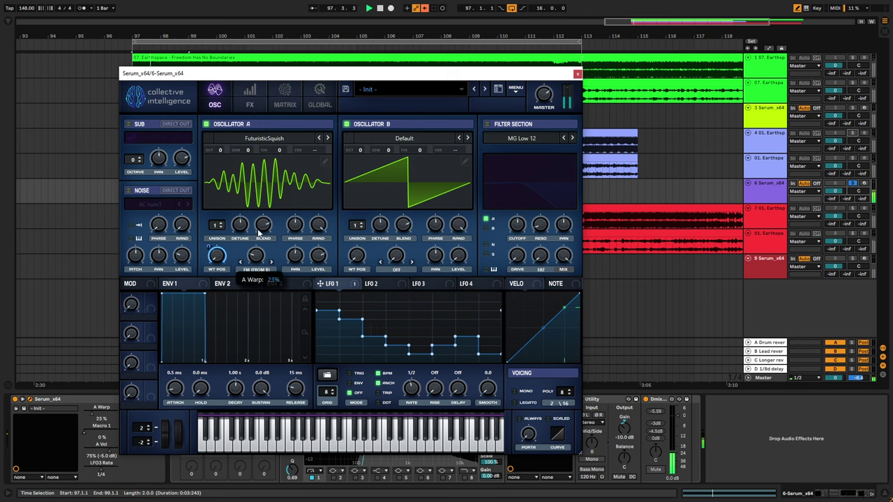
drag(257, 230, 258, 220)
Step: Load the Digital wavetable Anti-Stasis in oscillator B, compare it with bipole_harmonic and shift its wavetable position
click(412, 137)
mouse_move(391, 159)
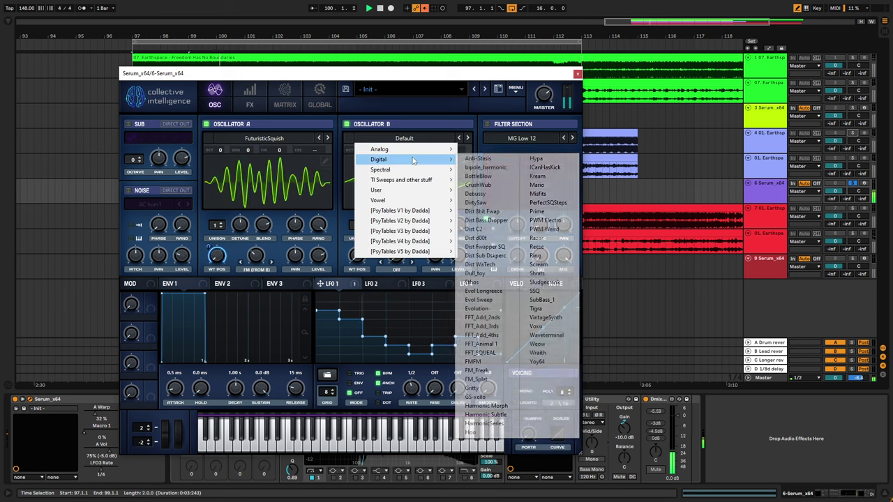
click(478, 159)
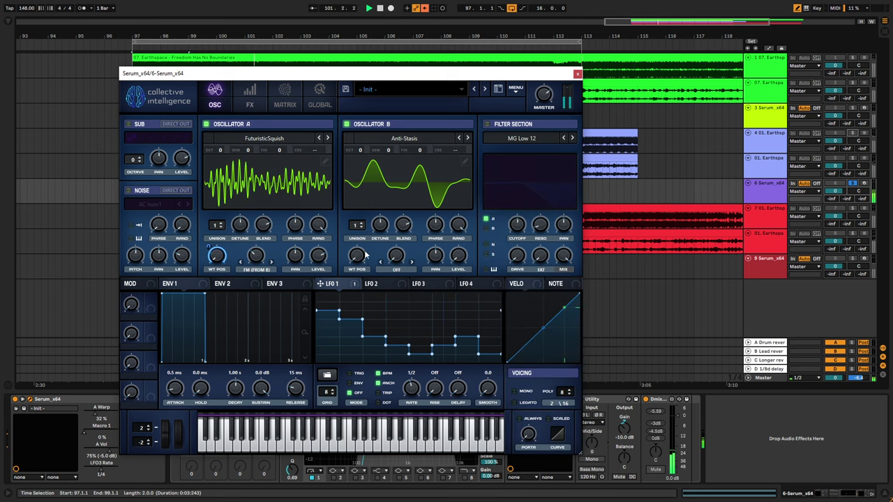
click(467, 137)
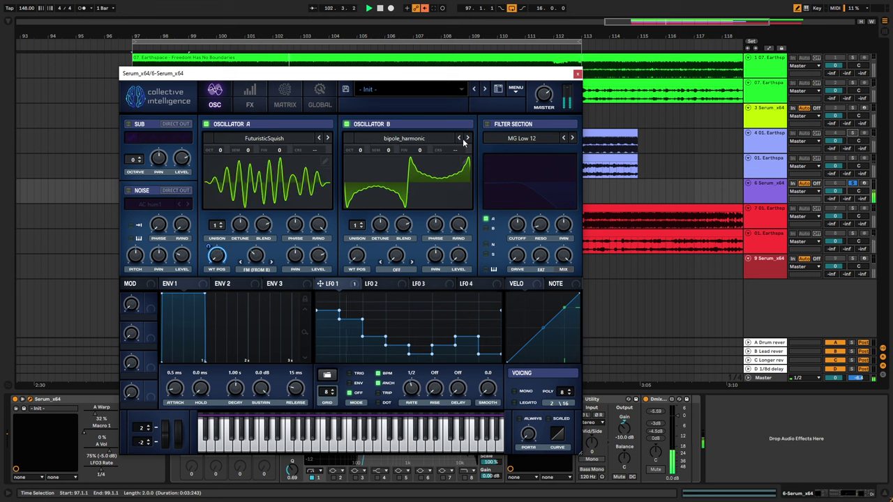
click(458, 137)
drag(358, 255, 380, 167)
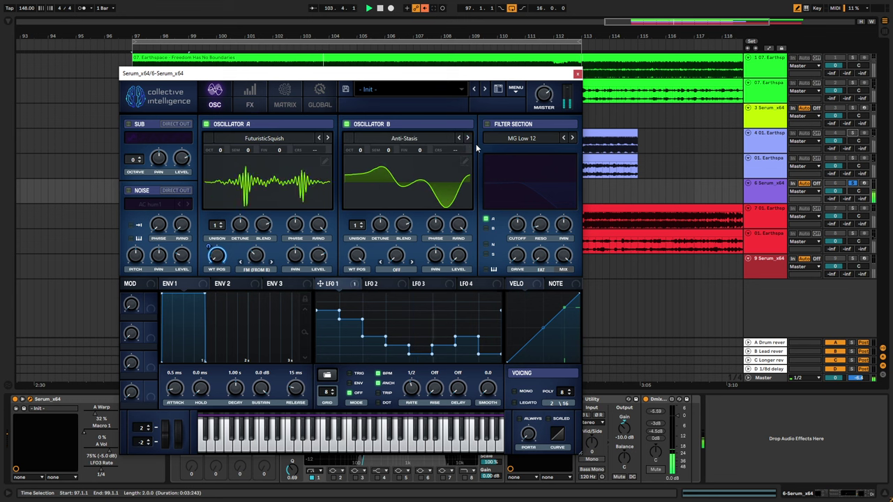
Step: Adjust oscillator A's FM warp to about 38% and experiment with the octaves and oscillator B's wavetable position and phase
mouse_move(261, 257)
mouse_down()
mouse_move(265, 241)
mouse_move(261, 254)
mouse_up()
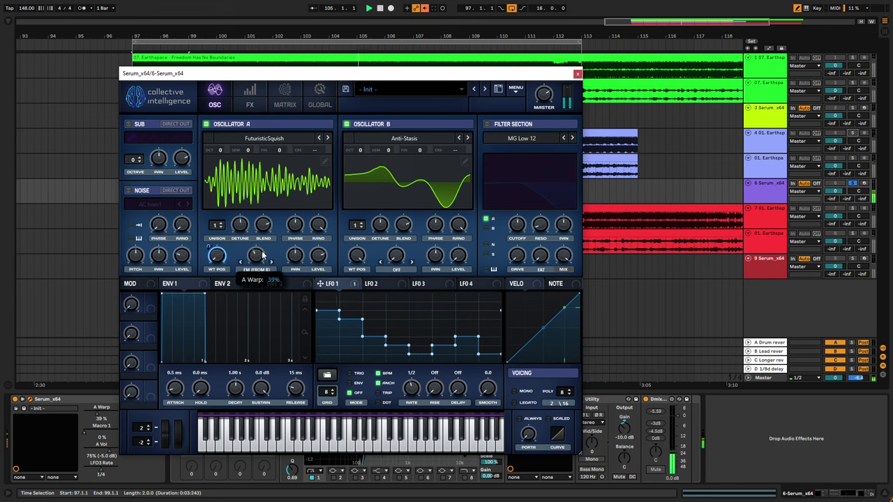
mouse_move(360, 150)
mouse_down()
mouse_move(363, 126)
mouse_move(355, 157)
mouse_move(361, 147)
mouse_up()
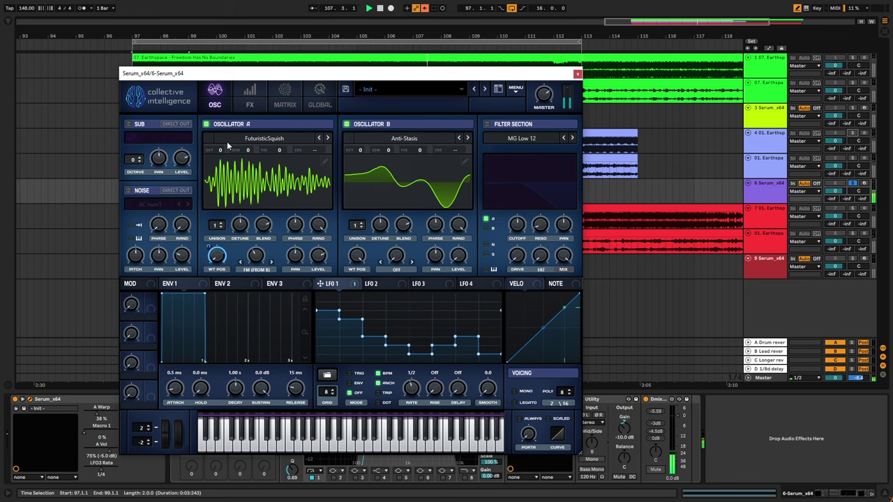
mouse_move(220, 150)
mouse_down()
mouse_move(220, 180)
mouse_move(226, 139)
mouse_move(217, 165)
mouse_up()
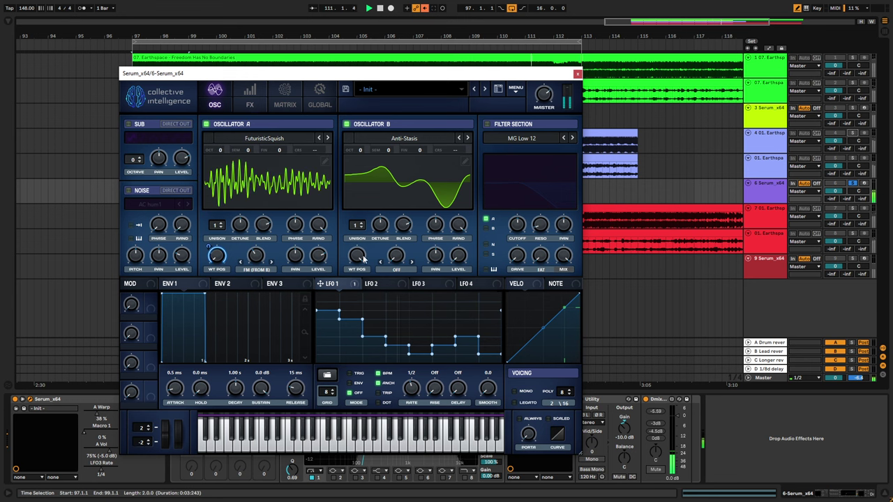
drag(358, 256, 348, 298)
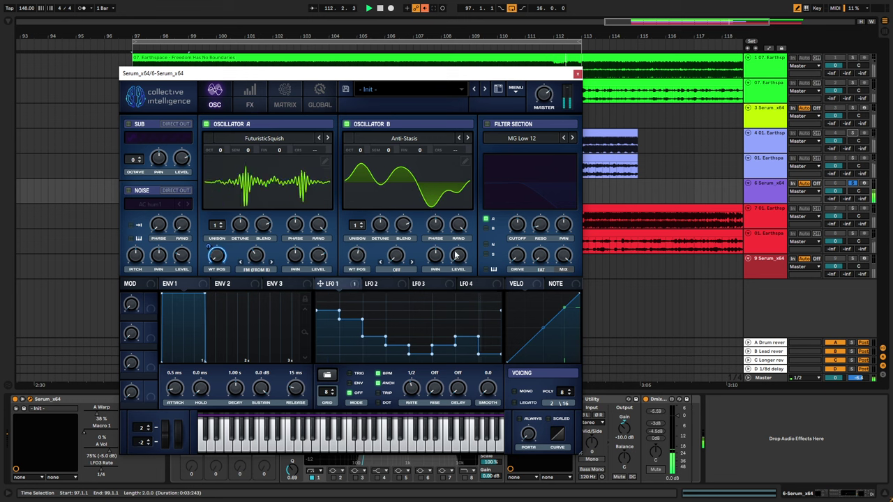
mouse_move(435, 224)
mouse_down()
mouse_move(440, 188)
mouse_move(417, 249)
mouse_move(442, 178)
mouse_up()
Step: Try the bipole_harmonic wavetable in oscillator B with different wavetable position and phase settings
click(468, 139)
drag(357, 256, 364, 229)
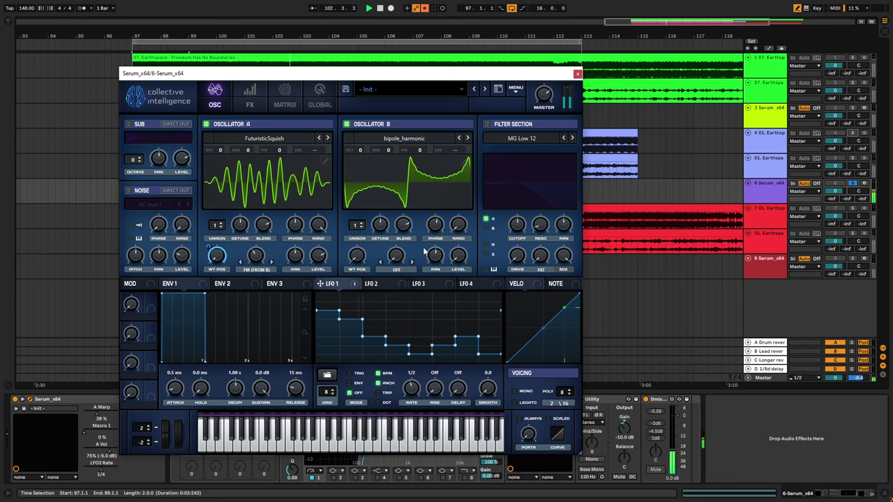
drag(435, 255, 434, 263)
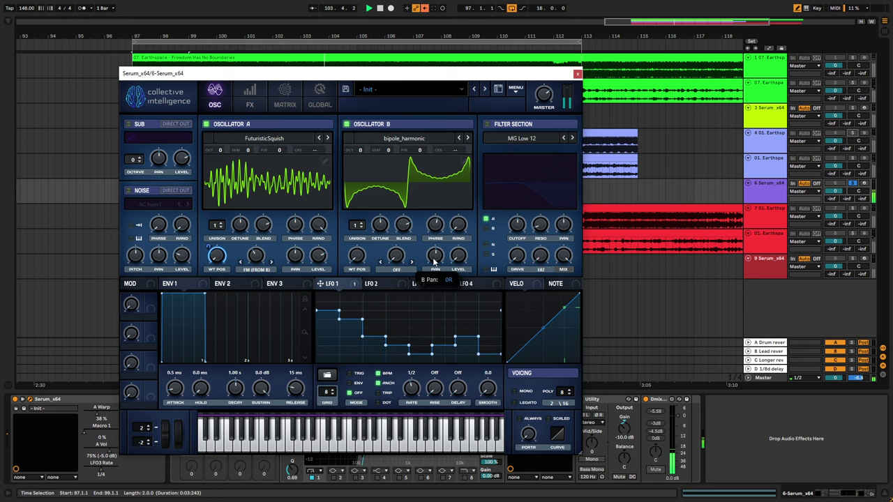
drag(435, 224, 422, 280)
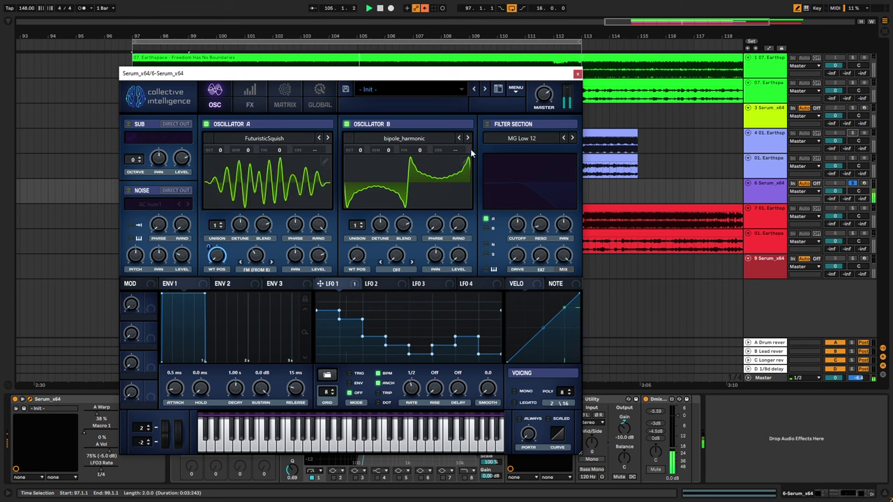
Step: Switch oscillator B to CrushWub, vary its phase and oscillator A's FM warp up to 34%, and turn oscillator B off
click(467, 138)
click(467, 138)
mouse_move(436, 215)
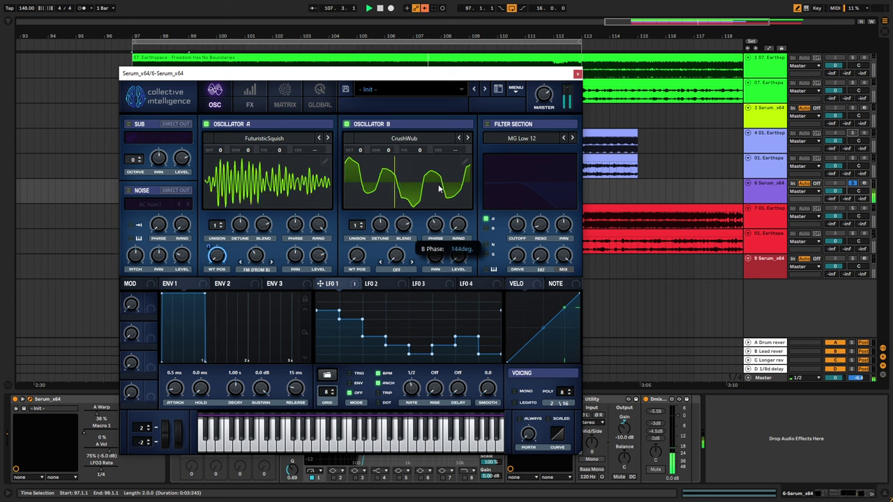
drag(357, 256, 359, 382)
drag(438, 224, 419, 260)
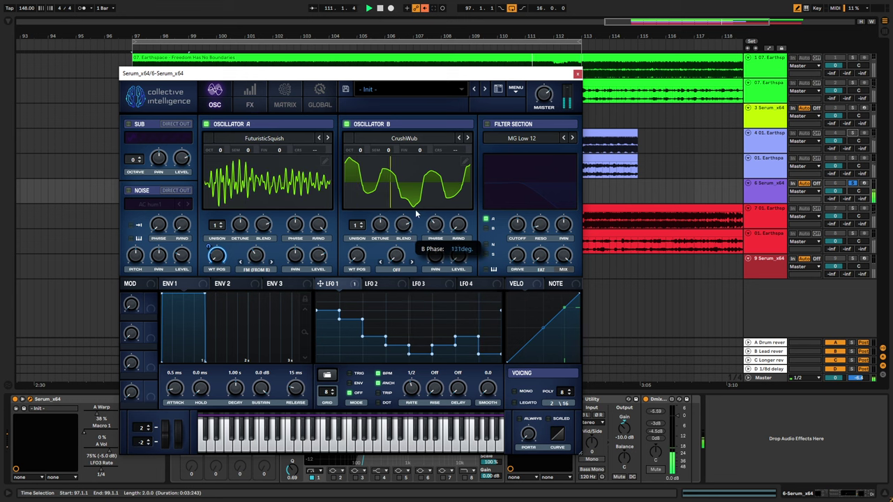
drag(418, 193, 401, 197)
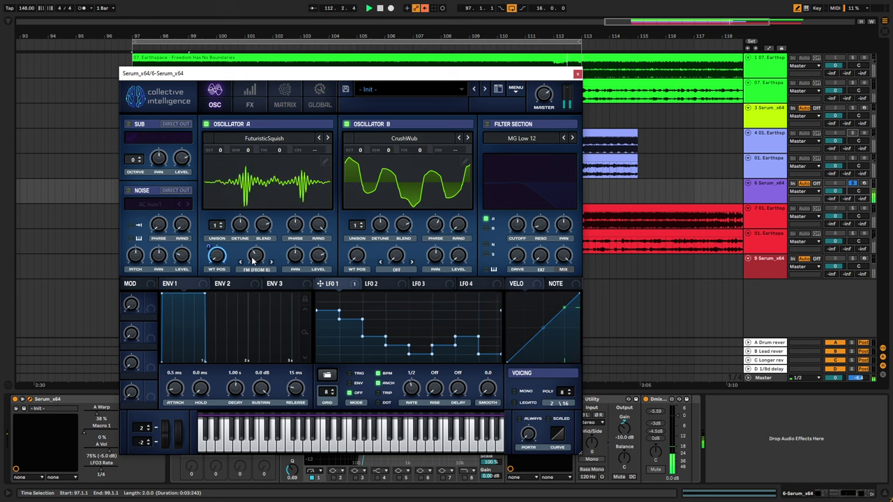
drag(253, 261, 261, 255)
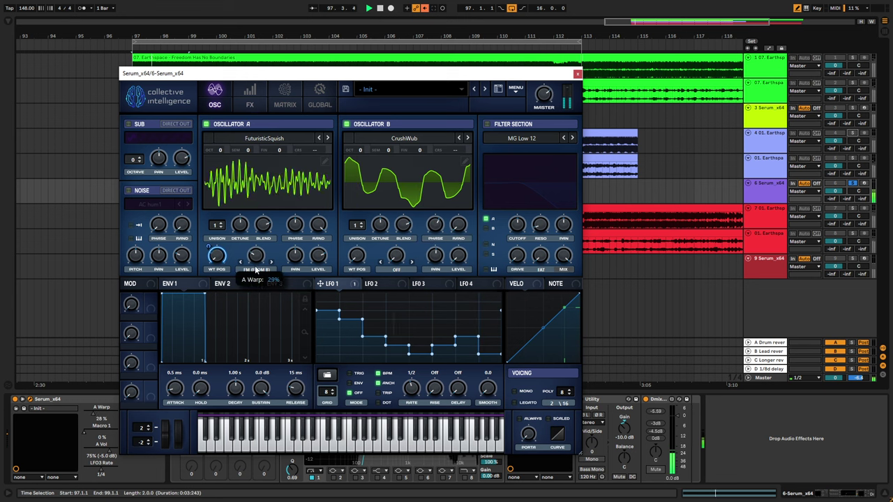
click(348, 124)
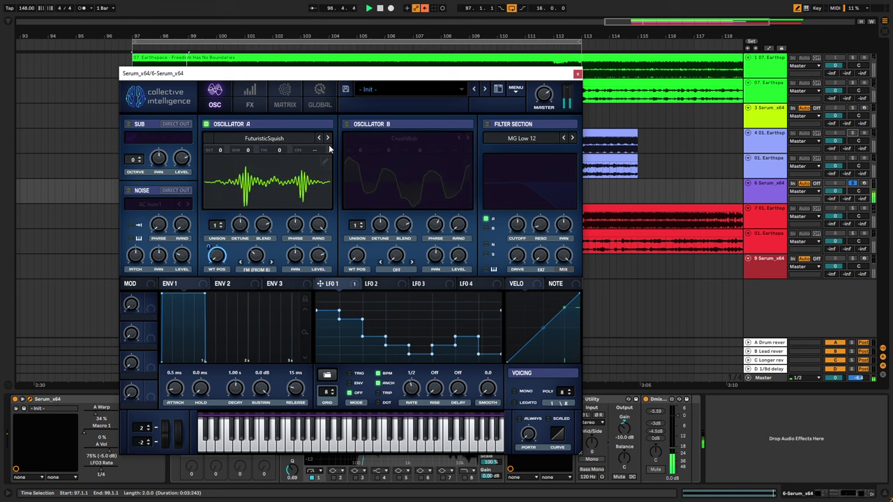
Step: Audition oscillator A wavetables from Harsh FM 01 through the Inverse FM series and return to KindOfATalker
click(329, 138)
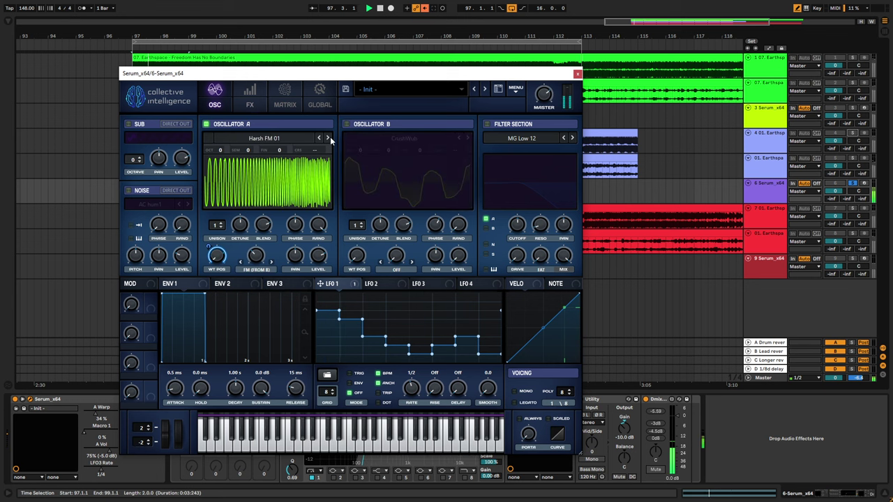
click(330, 138)
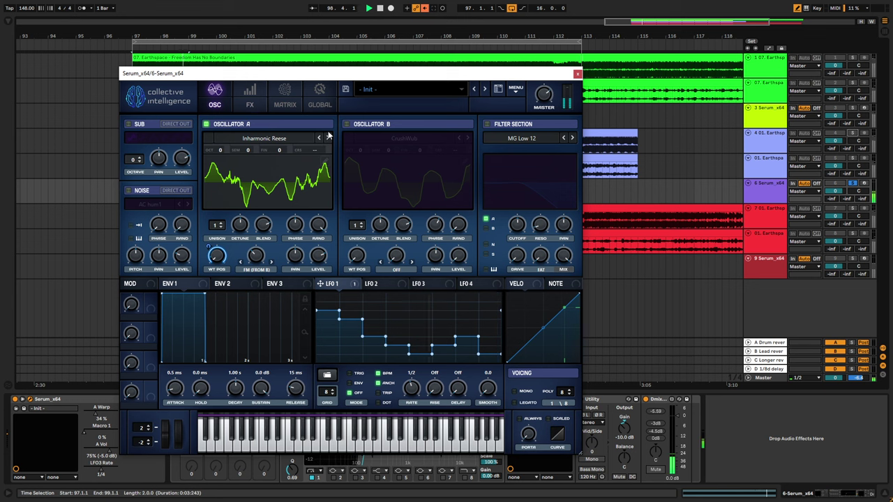
click(328, 138)
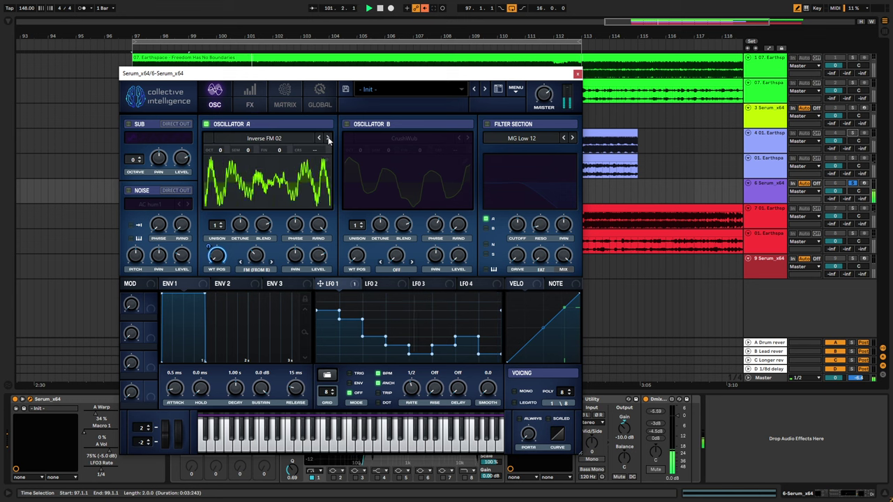
click(328, 138)
click(329, 138)
click(329, 138)
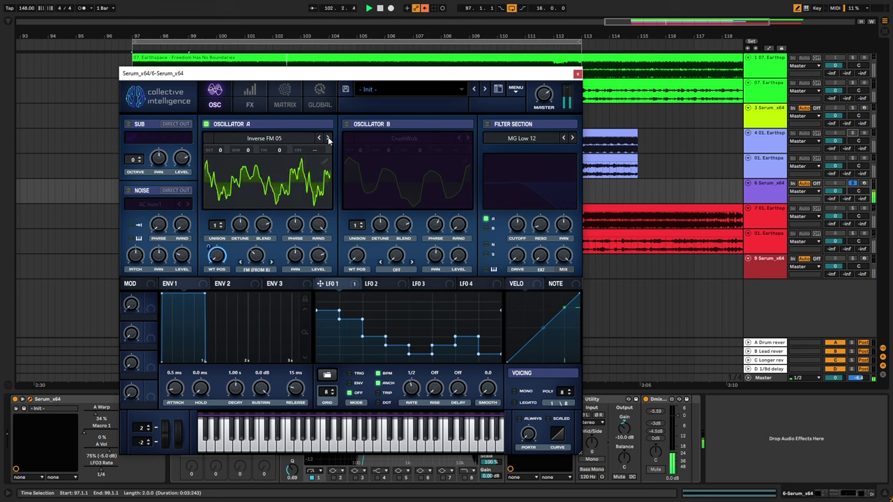
click(328, 138)
click(328, 138)
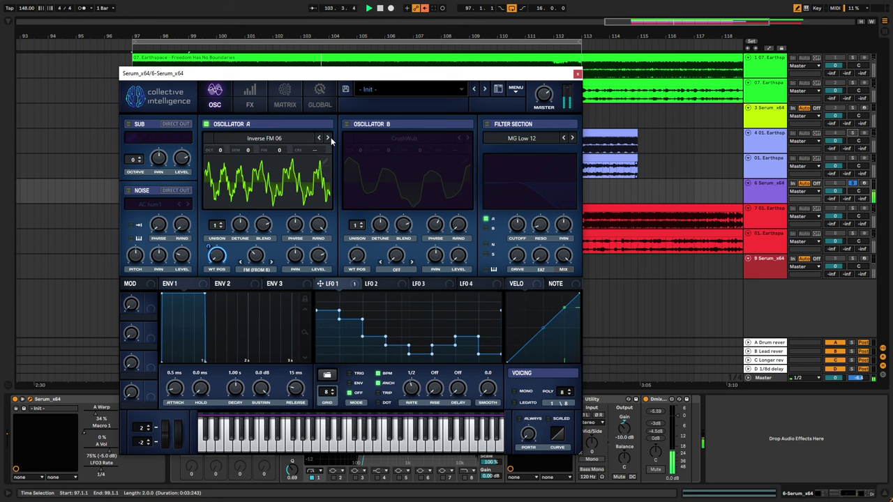
click(328, 138)
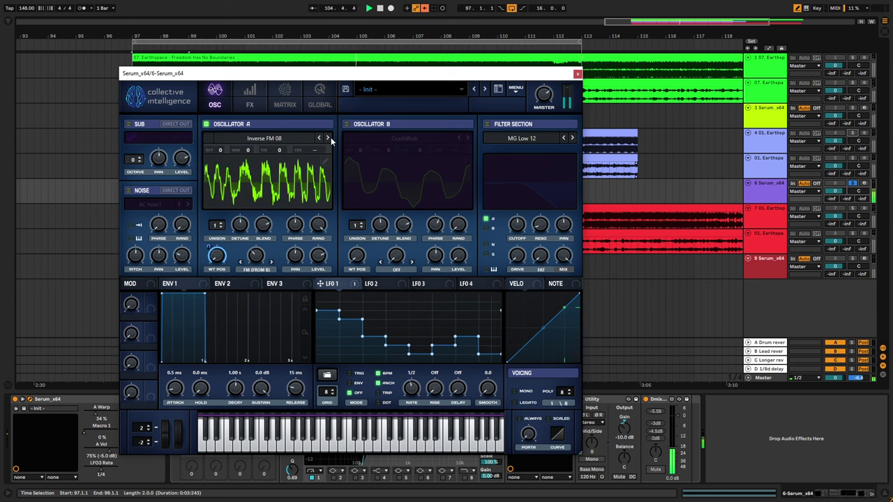
click(328, 139)
click(328, 138)
click(328, 138)
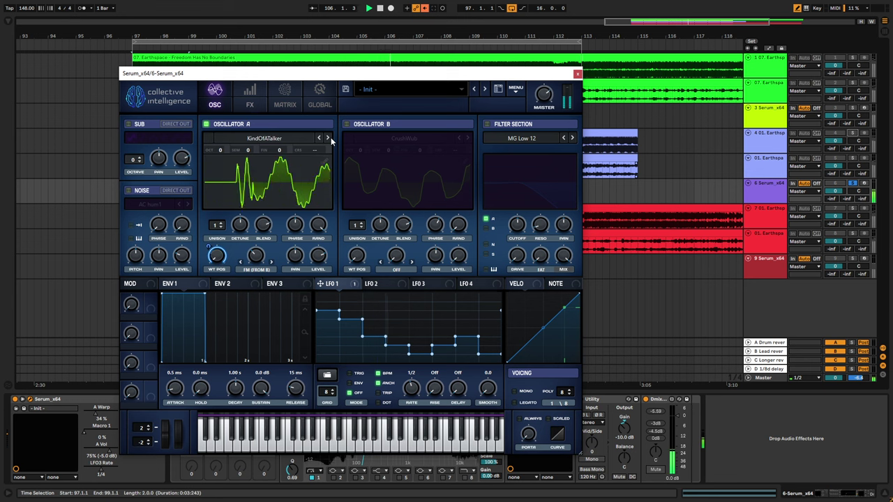
click(328, 138)
click(328, 138)
click(321, 139)
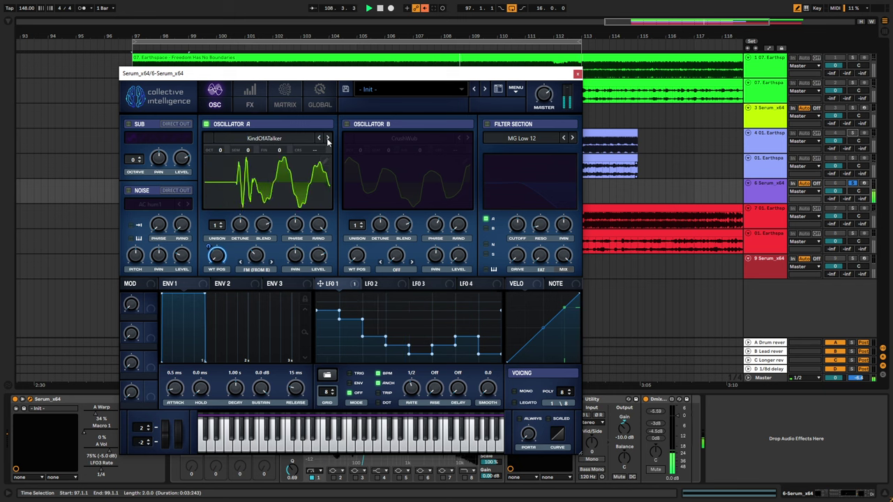
Step: Audition further oscillator A wavetables, including NOSC FM Flavor 02 and OscDoublePulse, up to PhaseristicSquish
click(328, 138)
click(328, 138)
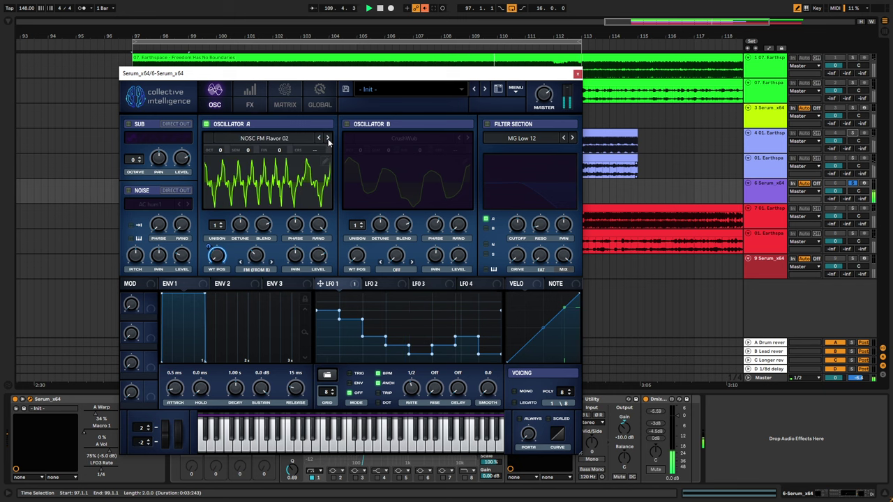
click(328, 138)
click(328, 138)
click(327, 138)
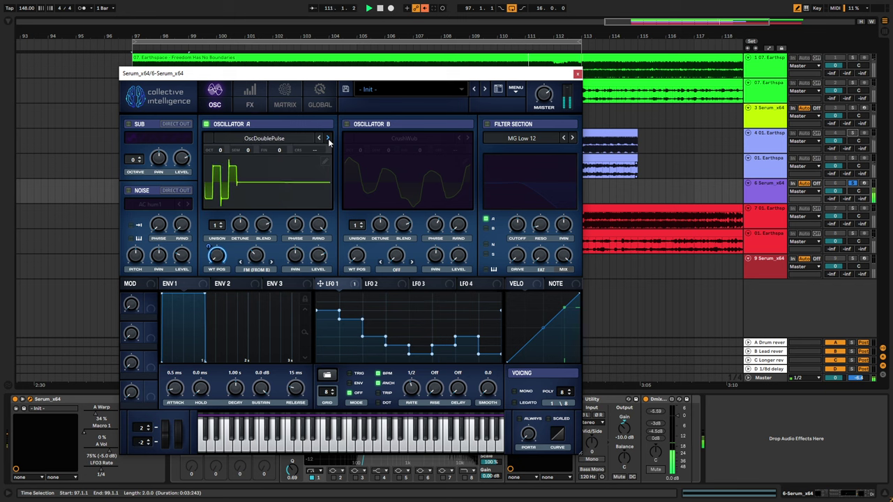
click(328, 138)
click(328, 138)
click(328, 138)
click(328, 138)
click(328, 138)
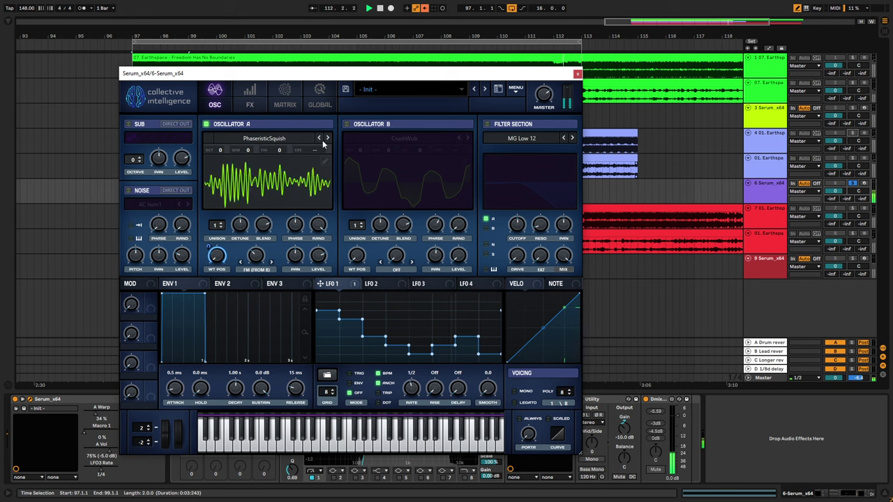
Step: Load Formant 18 from PsyTables V4 in oscillator A, reduce the warp to 0% and change the wavetable to Formant Glass
click(269, 138)
mouse_move(267, 244)
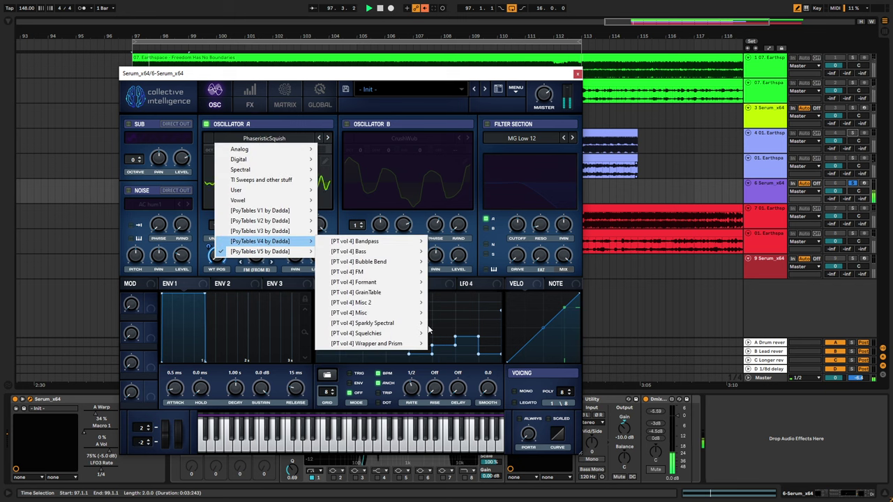
mouse_move(380, 282)
click(469, 220)
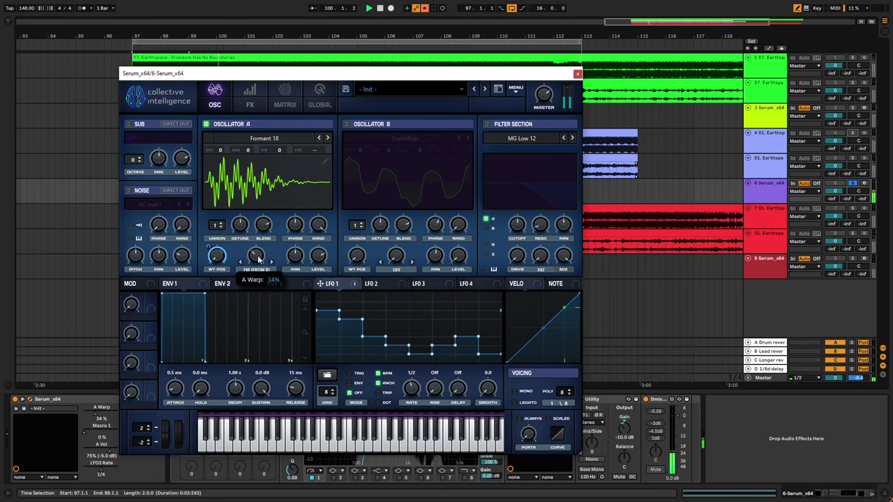
click(328, 139)
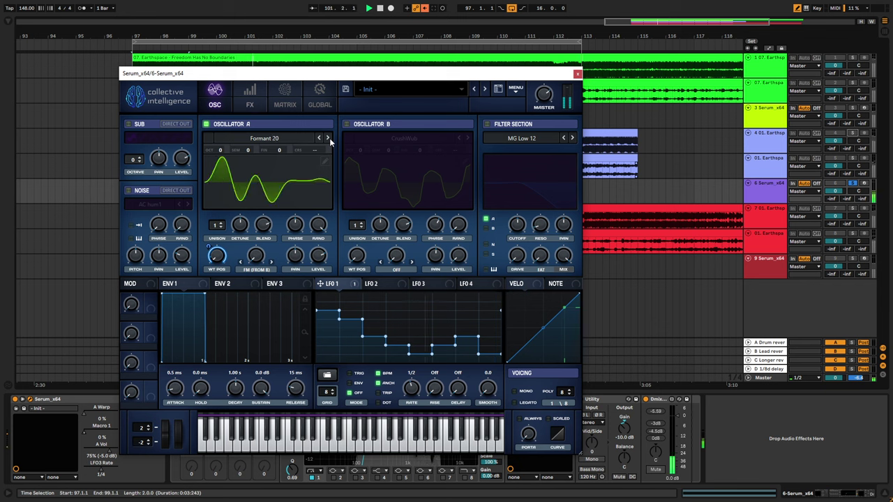
click(330, 138)
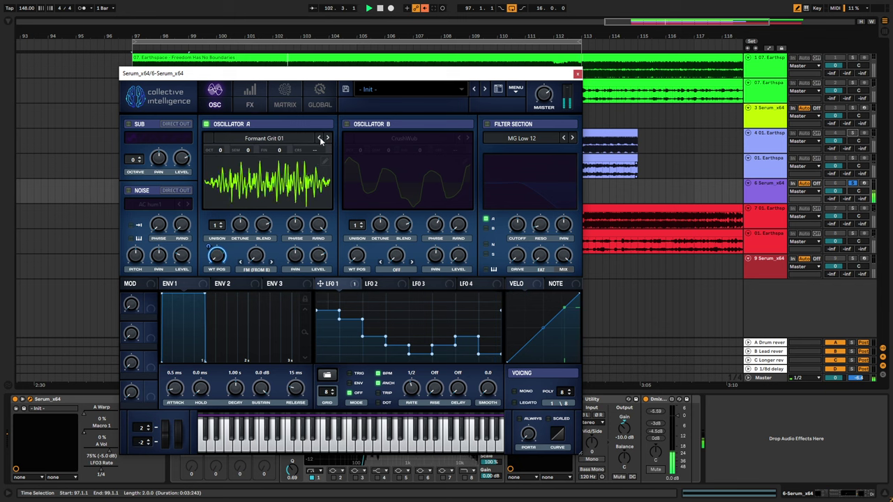
click(319, 138)
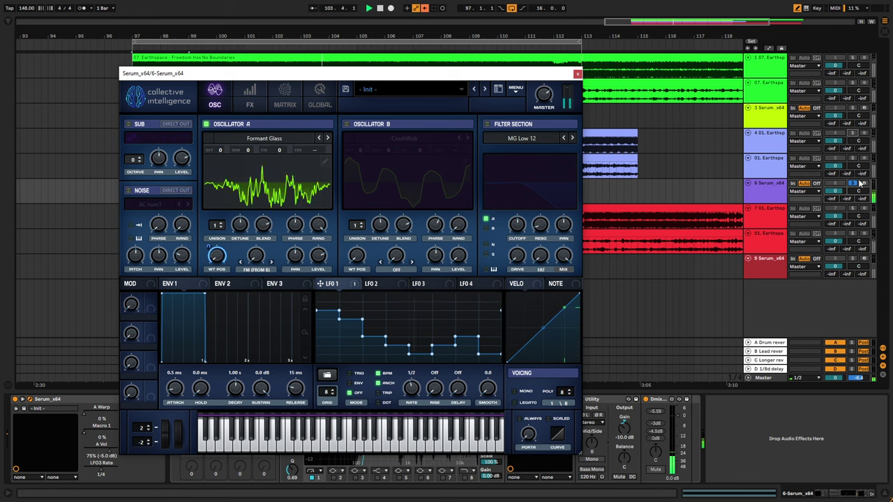
Step: Compare with the reference sequence, and switch oscillator A's warp from FM to Sync (No Window) with Macro 1 modulating the warp amount
ctrl+click(856, 158)
click(856, 158)
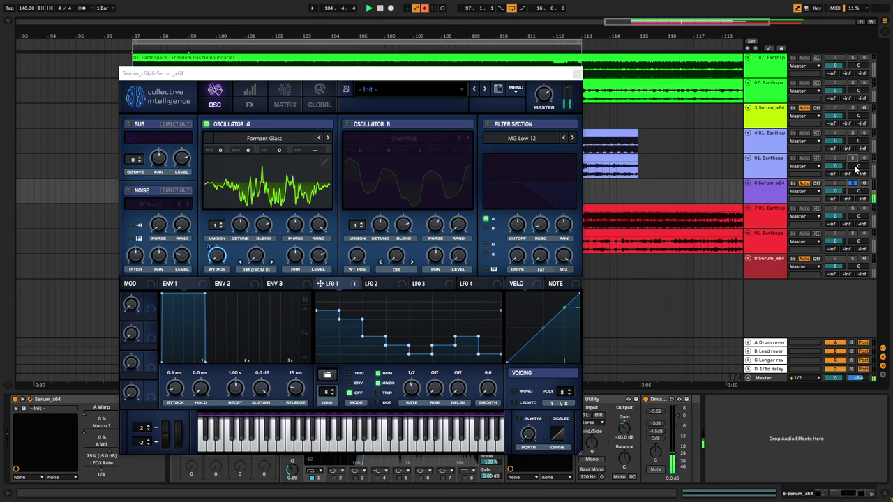
click(244, 266)
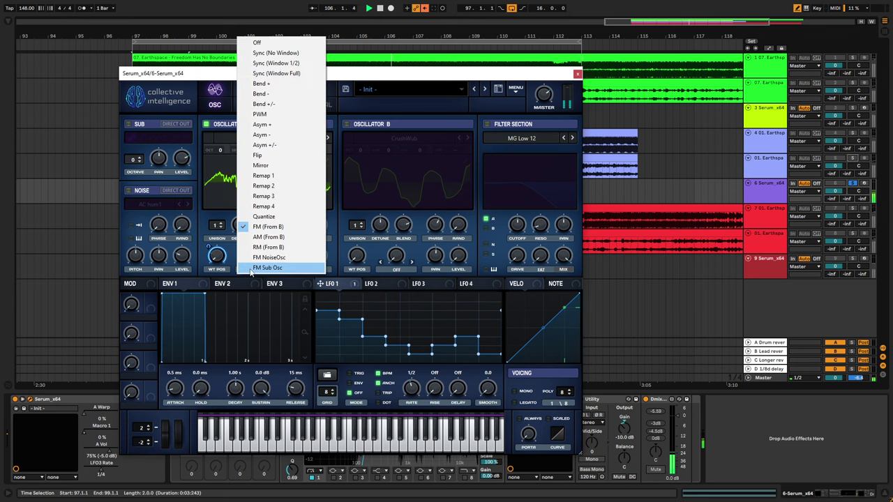
click(278, 44)
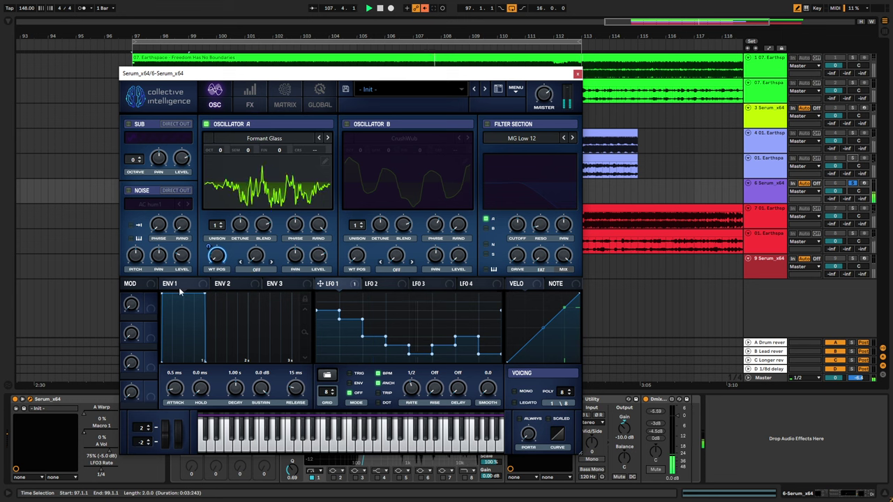
click(256, 270)
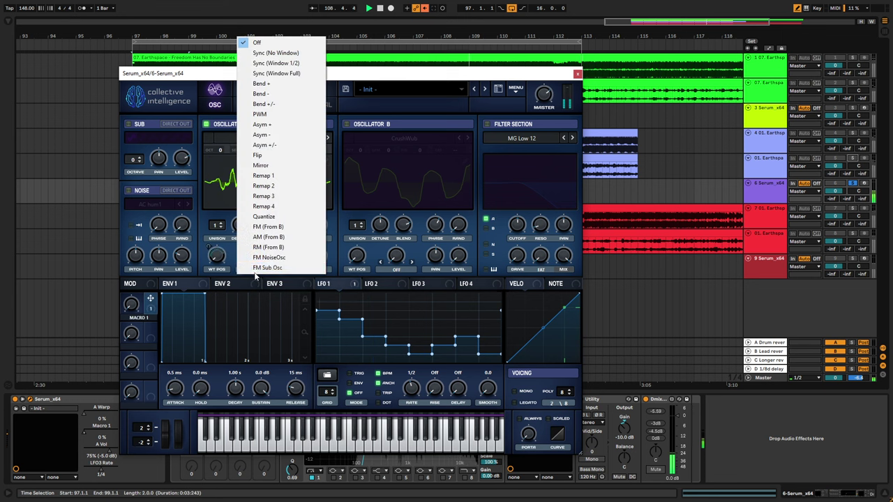
click(282, 54)
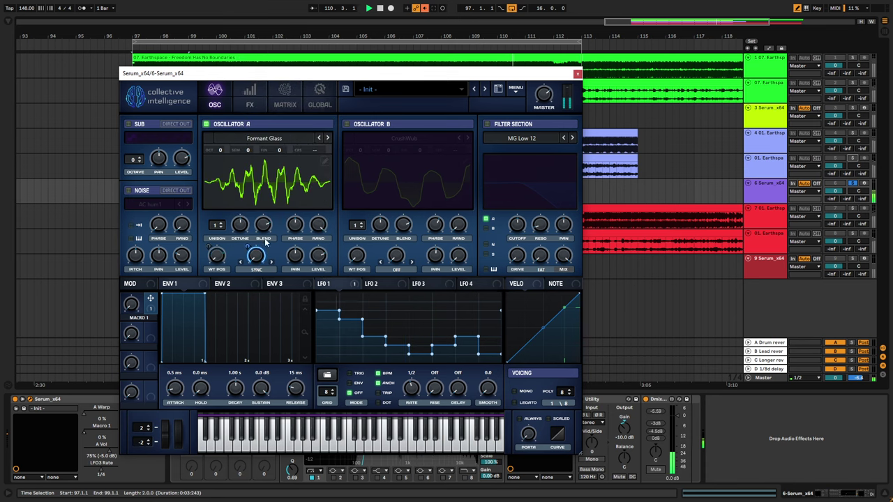
Step: Automate Macro 1 with a rising ramp from bar 97 to bar 113, and set its modulation of oscillator A's warp to 50
click(576, 73)
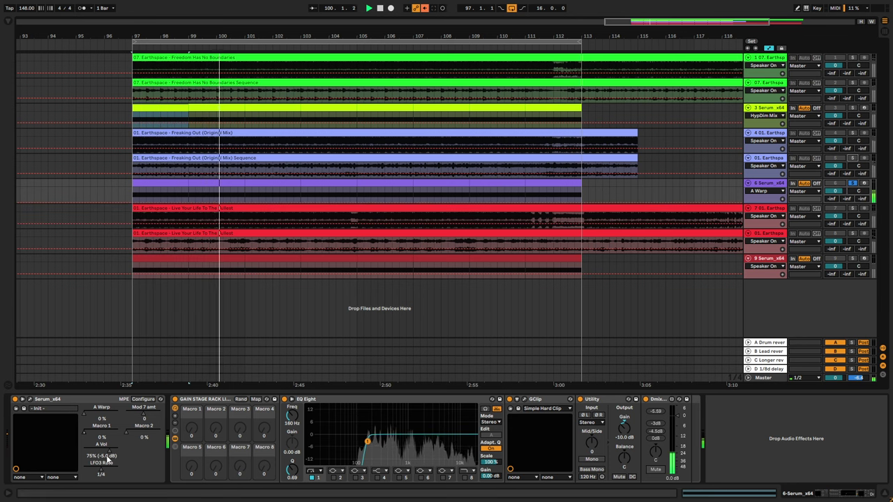
click(95, 422)
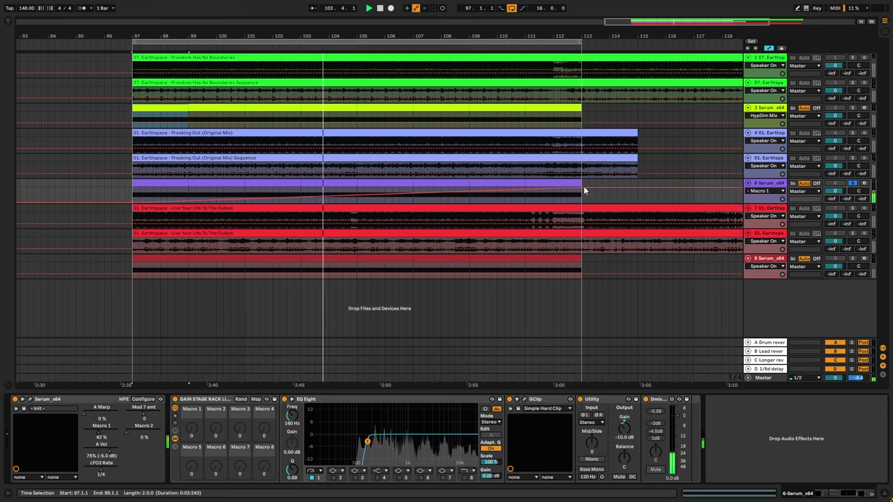
click(23, 400)
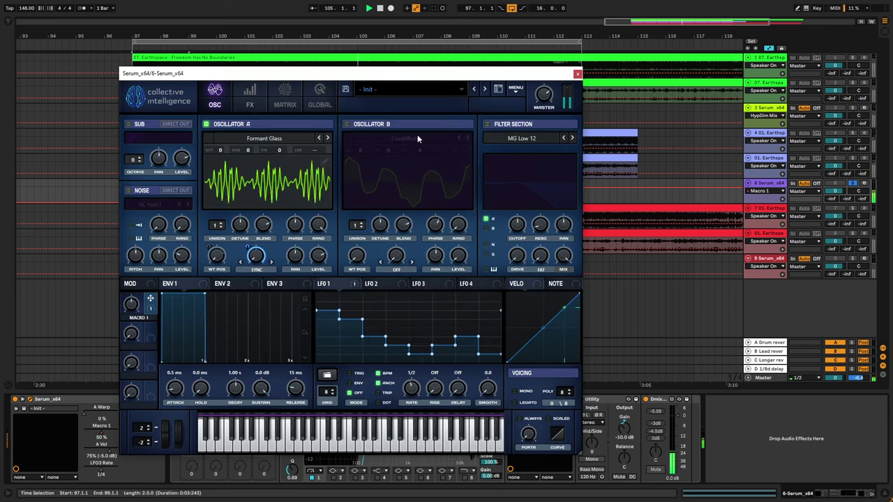
mouse_move(242, 269)
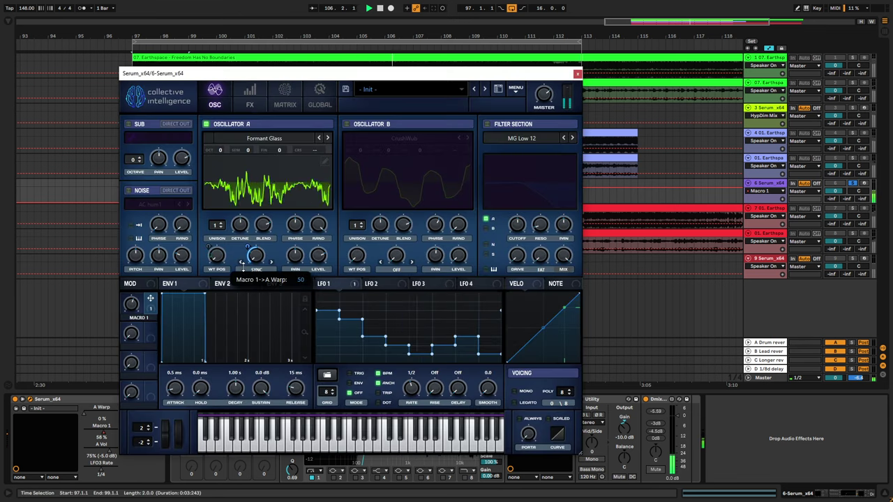
click(577, 73)
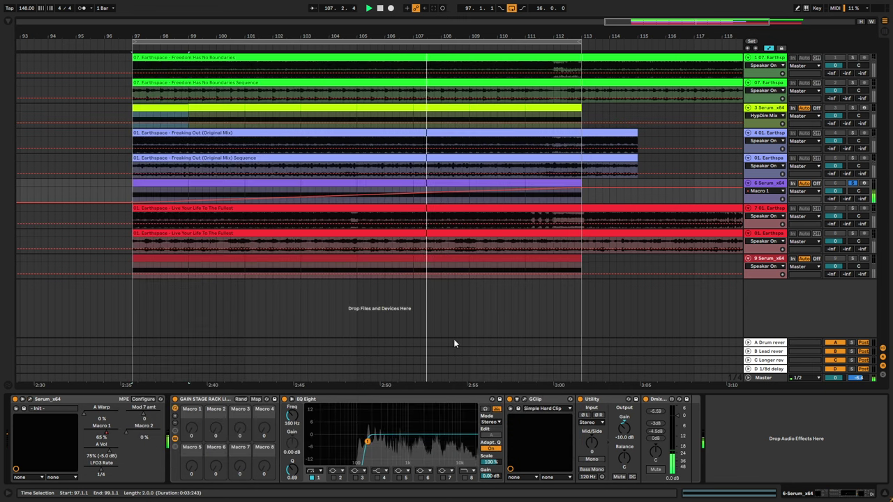
key(a)
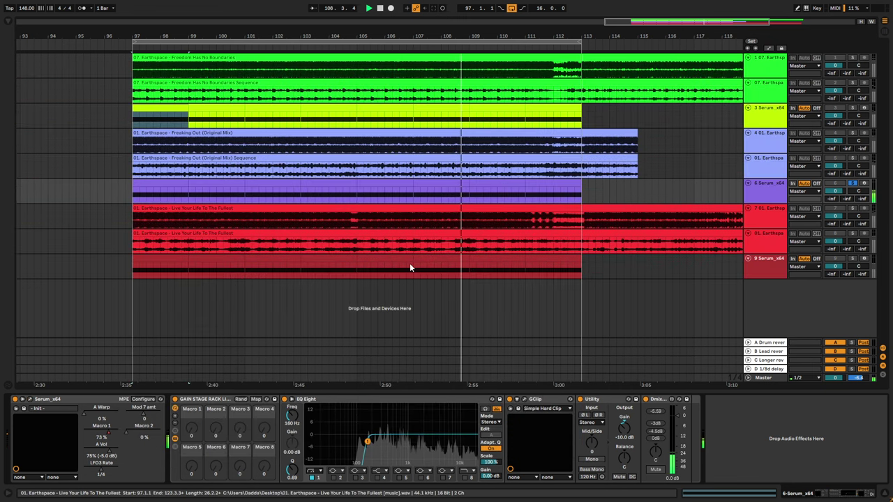
Step: Enable Serum's Hyper/Dimension effect on the purple track and assign Macro 1 to the Dimension size and mix
click(30, 399)
click(255, 95)
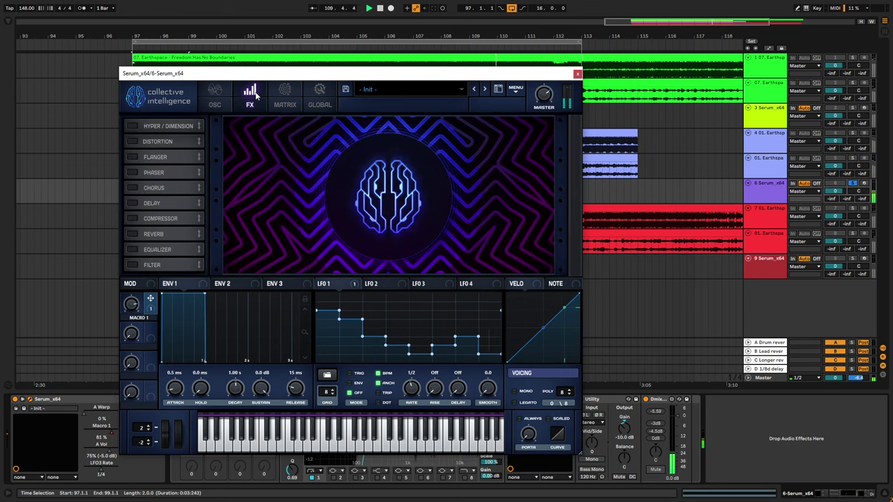
click(132, 126)
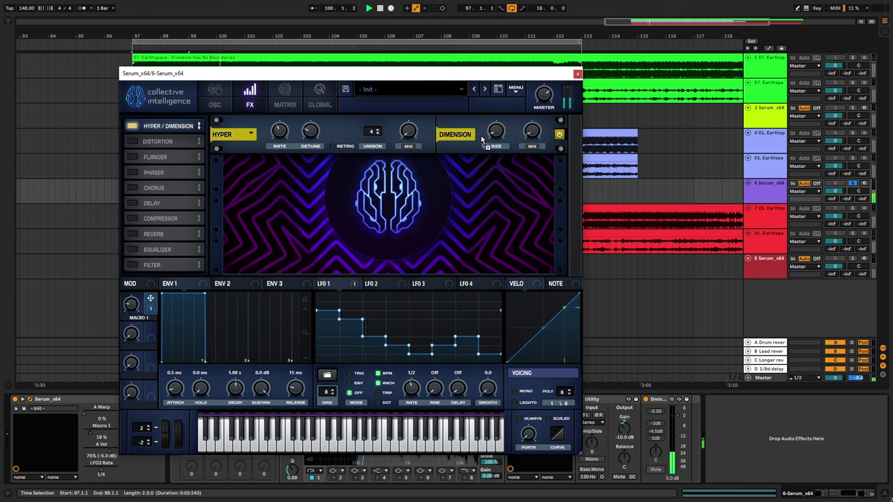
drag(531, 130, 518, 145)
drag(490, 121, 489, 146)
Step: Enable Tube distortion with 80% drive and place it before Hyper/Dimension in the effects chain
click(131, 142)
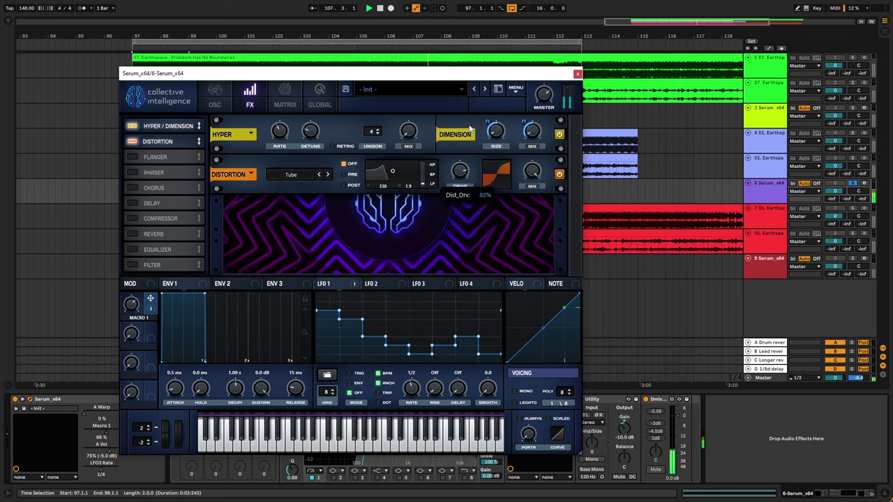
drag(175, 128, 176, 127)
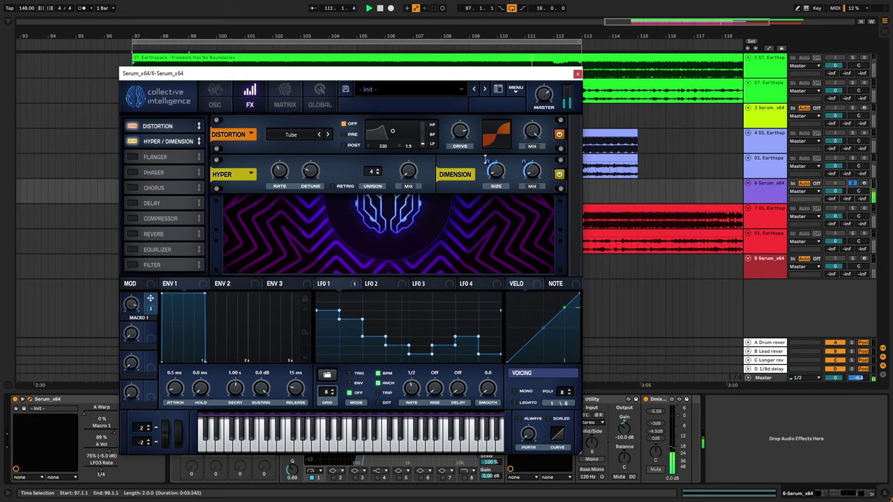
mouse_move(524, 161)
click(576, 74)
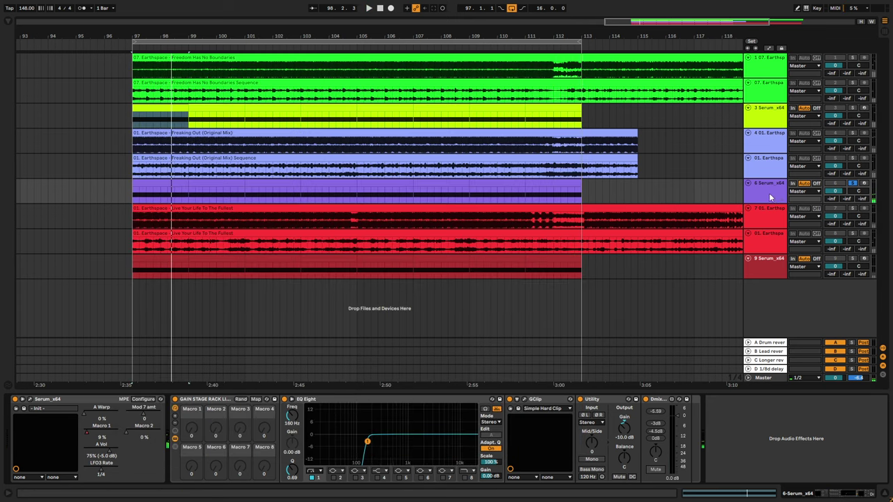
Step: Compare the Freaking Out reference sequence, its original mix and the recreated Serum sequence by soloing each in turn
click(852, 157)
key(space)
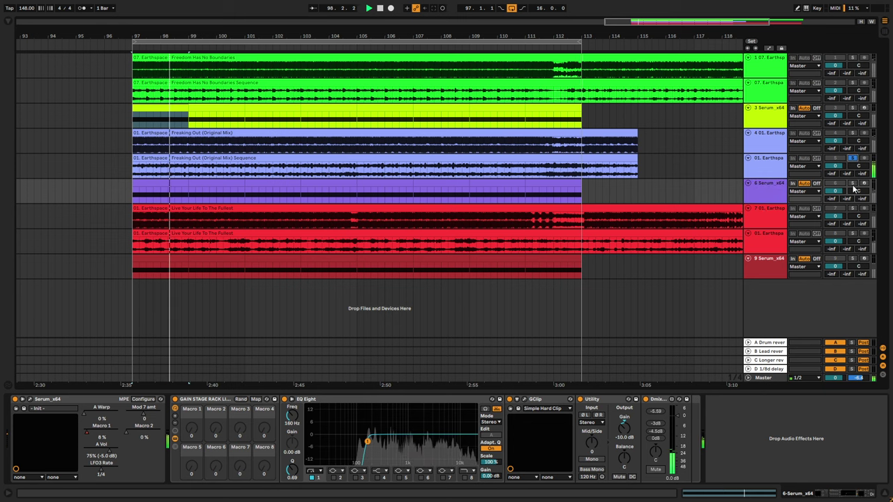
click(852, 133)
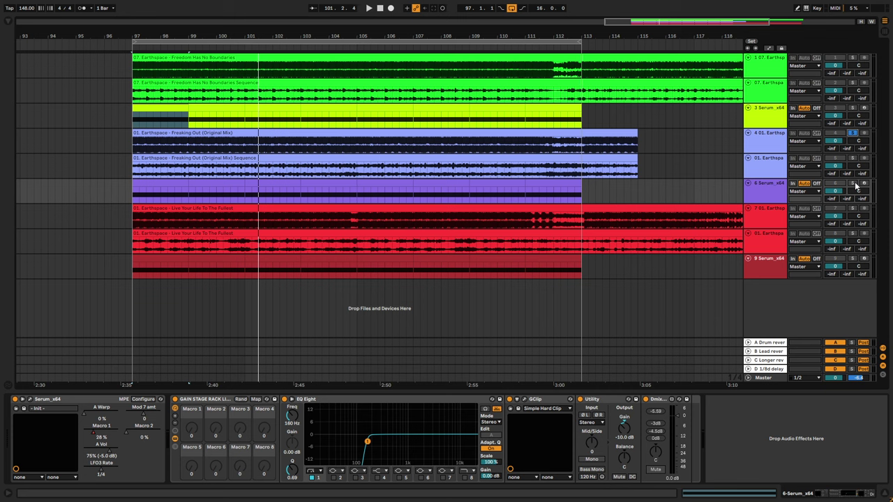
click(852, 184)
key(space)
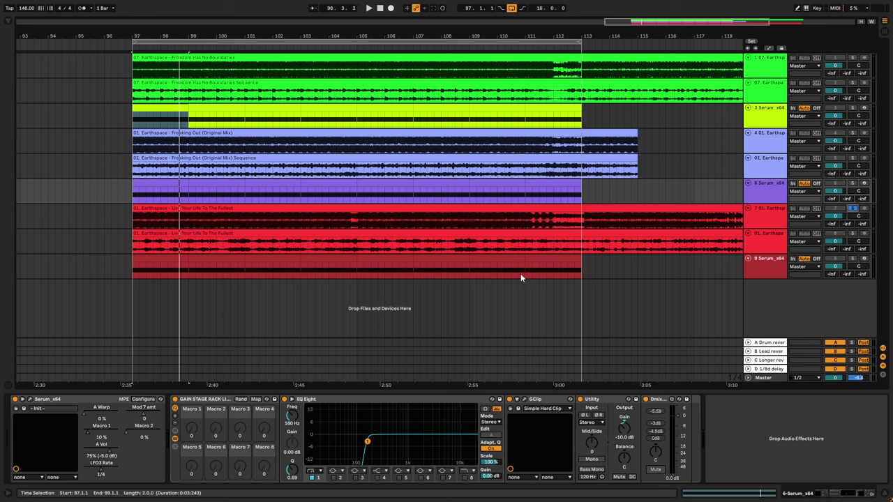
Step: Listen to the soloed Live Your Life To The Fullest reference, select the 9 Serum_x64 track and turn the solo off
key(space)
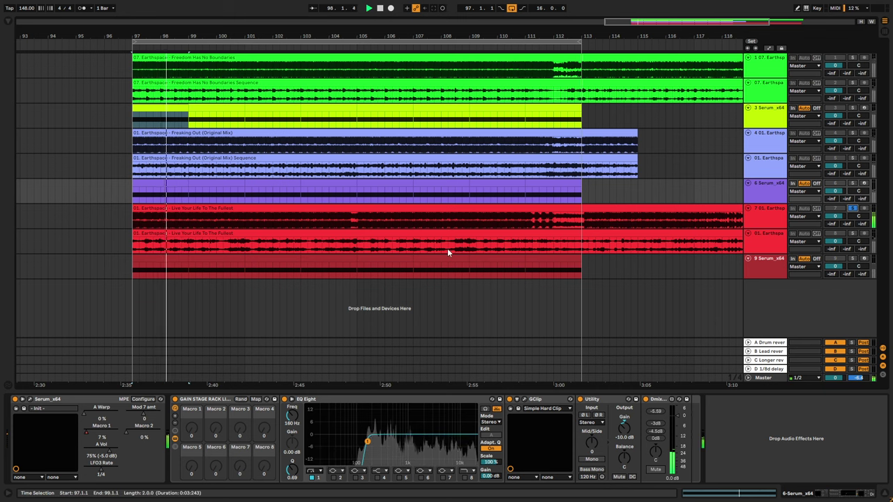
click(764, 268)
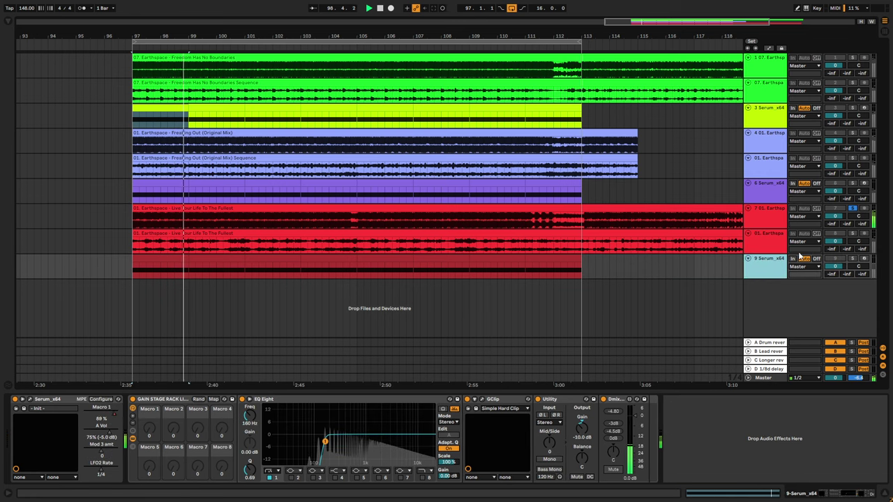
click(853, 209)
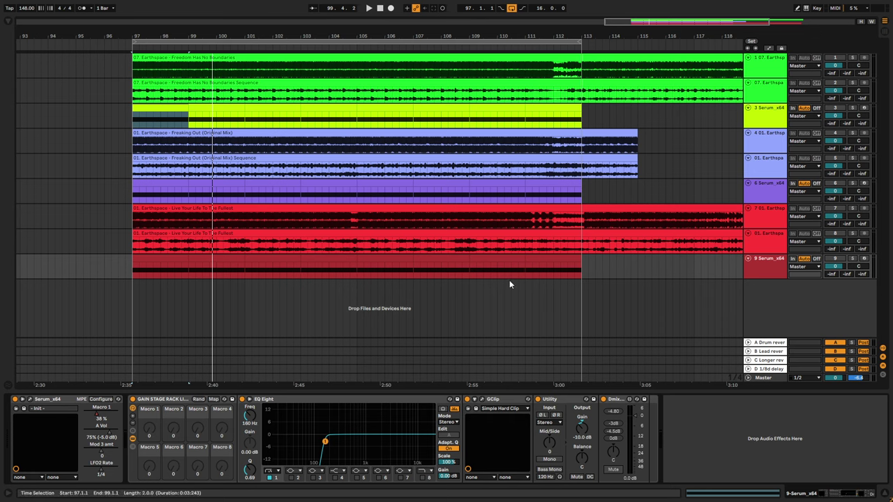
Step: Open Serum on track 9 and remove the Macro 1 automation
click(30, 399)
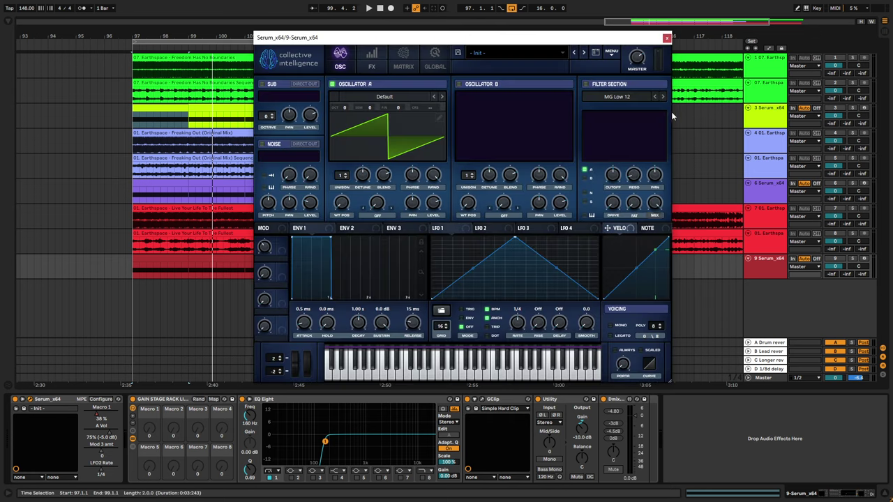
right_click(90, 416)
click(108, 447)
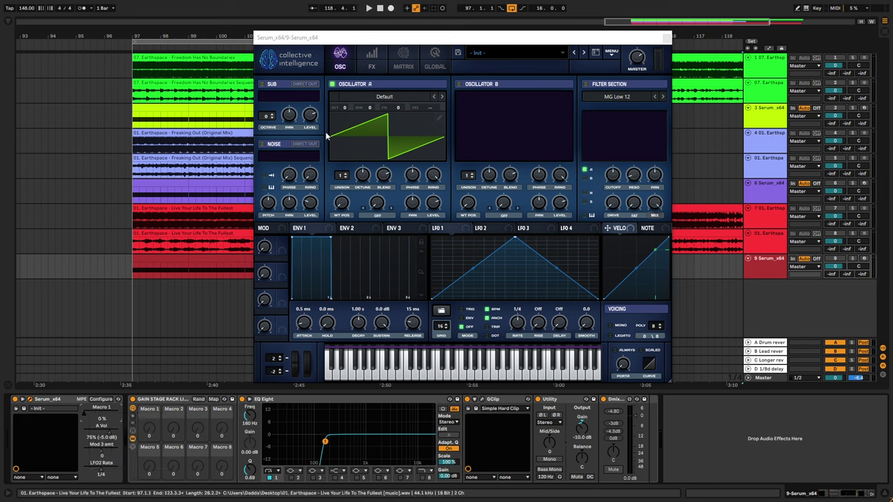
Step: Turn on the filter as Band 24 with about 28% resonance and tune its cutoff while auditioning track 9's first two bars
click(586, 84)
click(663, 98)
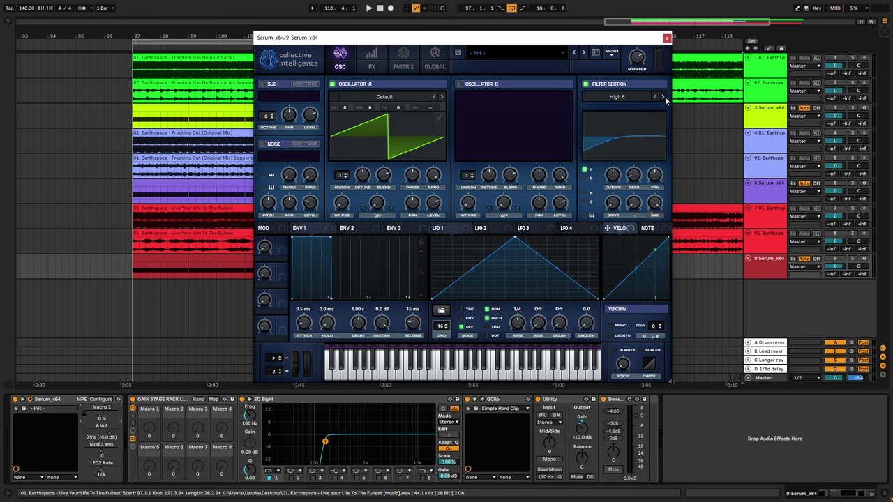
click(663, 97)
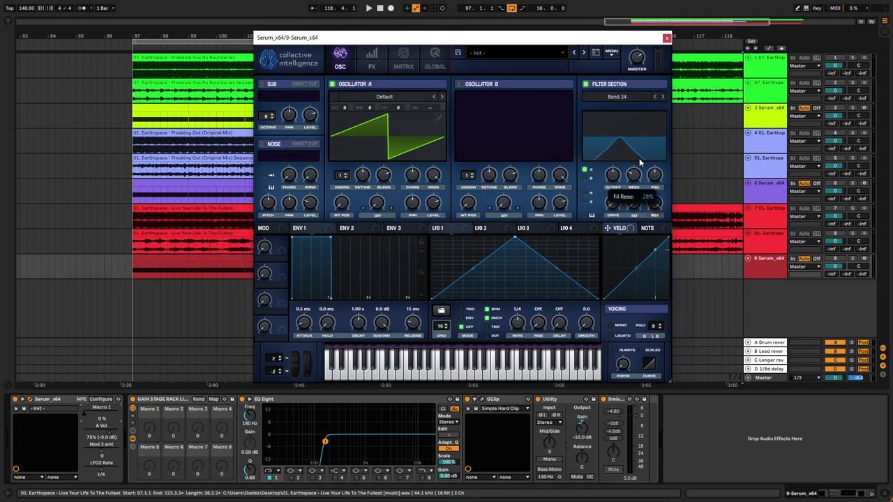
drag(612, 176, 611, 179)
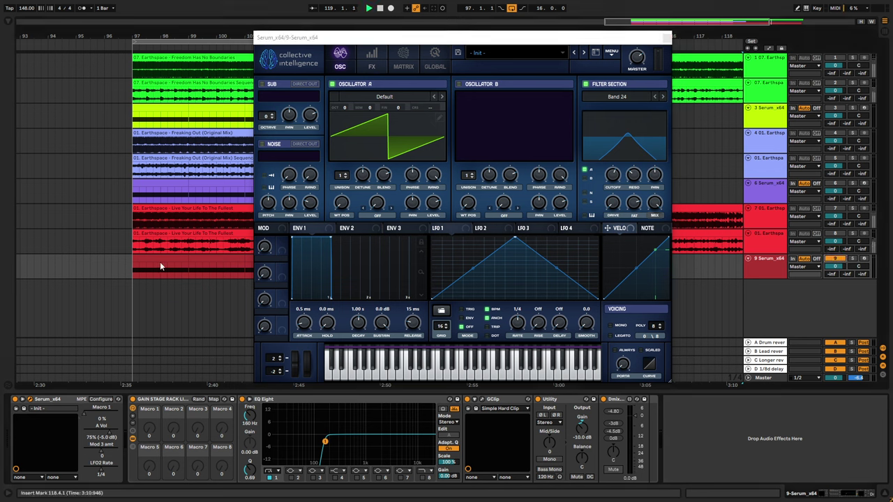
drag(160, 266, 185, 266)
key(space)
mouse_move(613, 176)
mouse_down()
mouse_move(619, 169)
mouse_move(618, 180)
mouse_up()
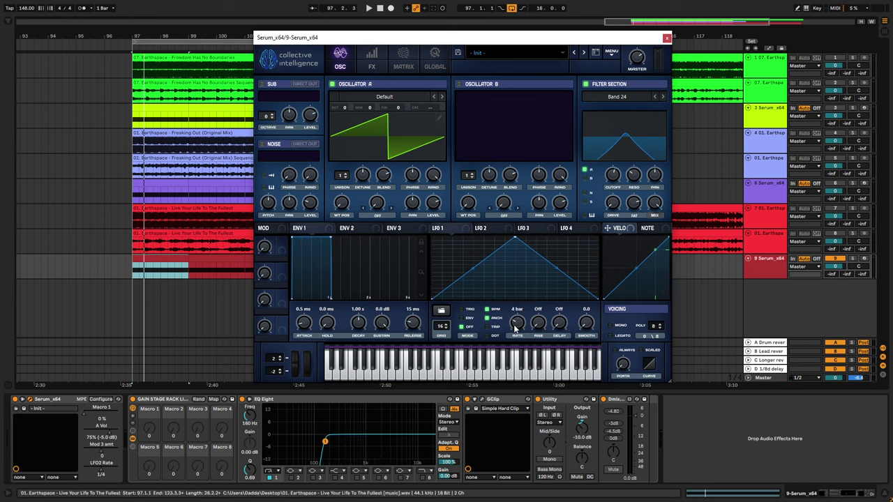
Step: Set LFO 1's rate to 4 bar, shape its opening points into a dip and rise, and assign it to oscillator A's coarse pitch
double_click(440, 254)
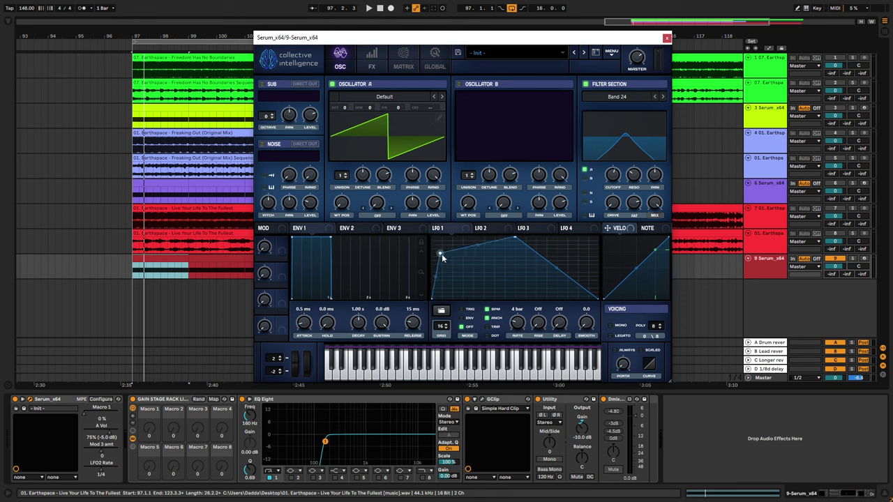
drag(441, 255, 434, 187)
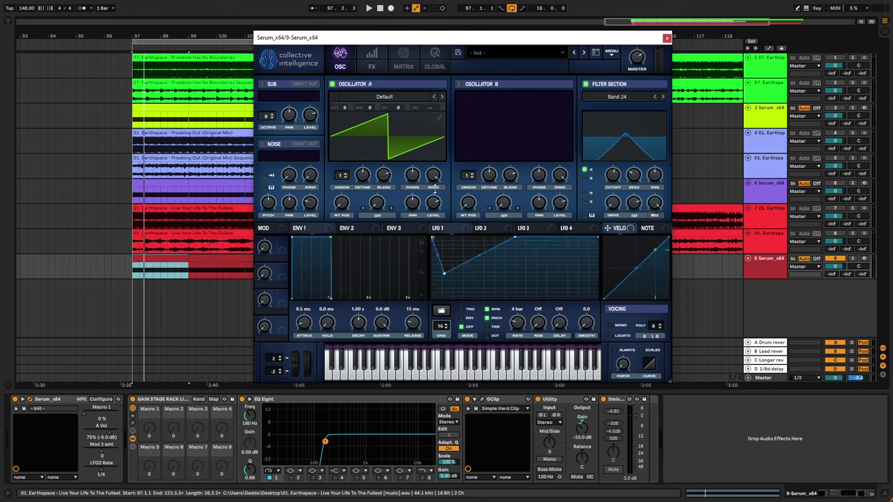
mouse_move(445, 274)
mouse_down()
mouse_move(443, 306)
mouse_move(449, 265)
mouse_up()
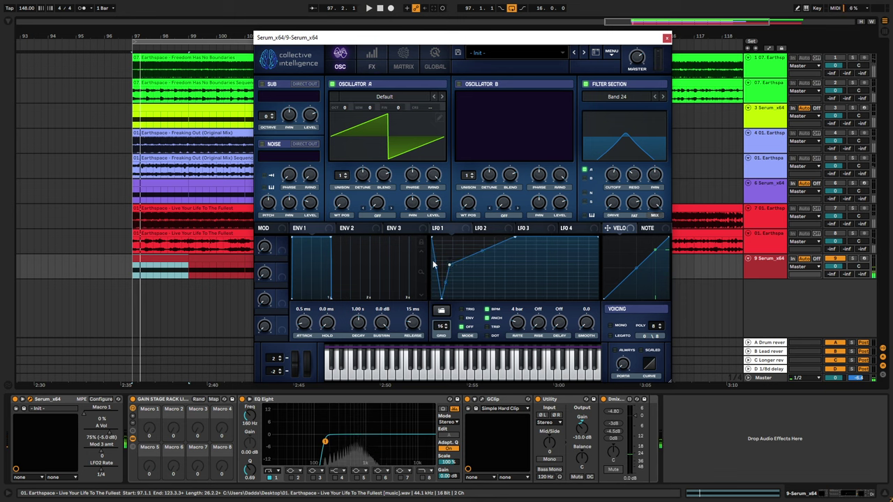
drag(434, 229, 439, 122)
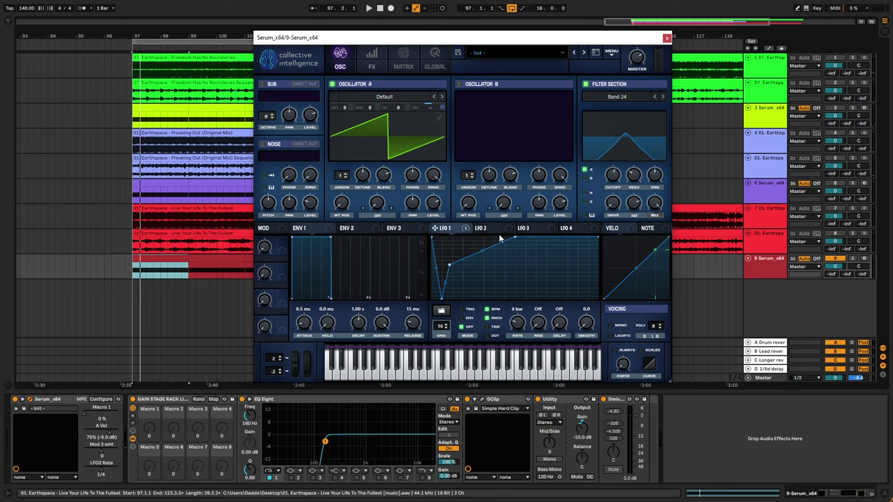
Step: Add alternating peaks and valleys of varying height to the first half of LFO 1, auditioning the pitch pattern between edits
key(space)
key(space)
drag(453, 270, 457, 298)
key(space)
key(space)
double_click(453, 263)
key(space)
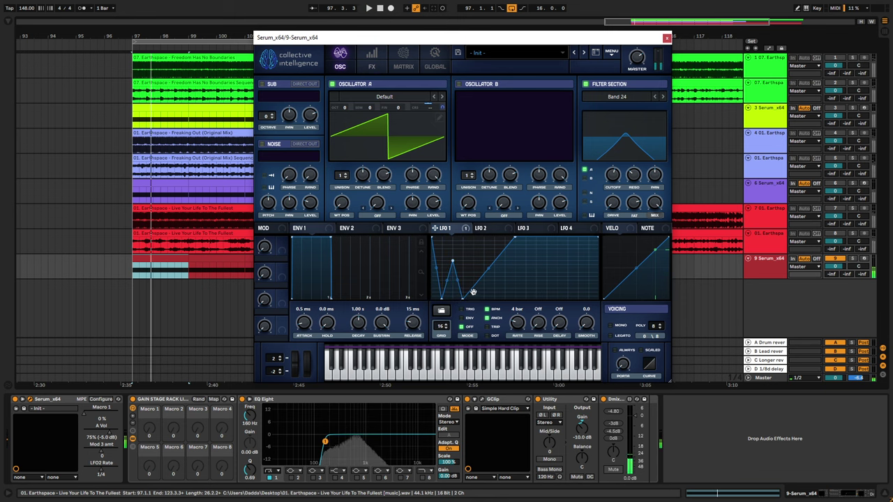
drag(464, 299, 504, 292)
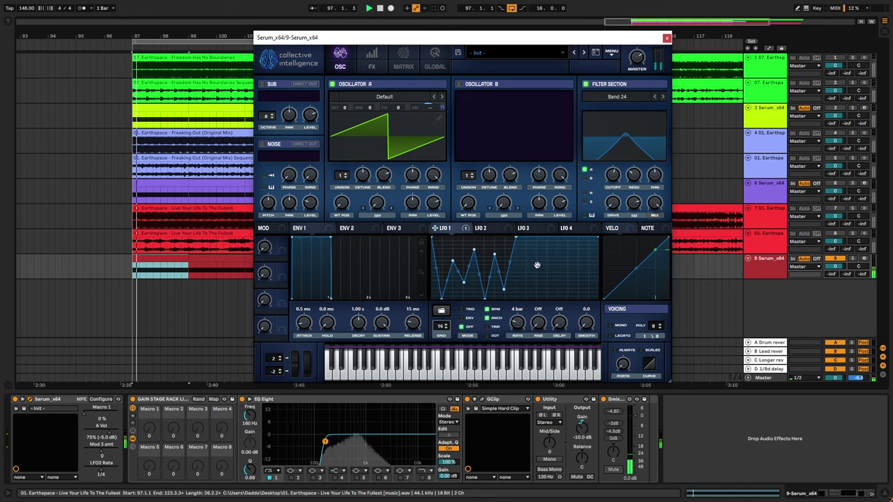
Step: Continue LFO 1's zigzag of peaks and valleys of varying height through the second half of its shape
drag(526, 238, 535, 260)
double_click(556, 285)
double_click(566, 281)
key(space)
double_click(586, 253)
right_click(555, 286)
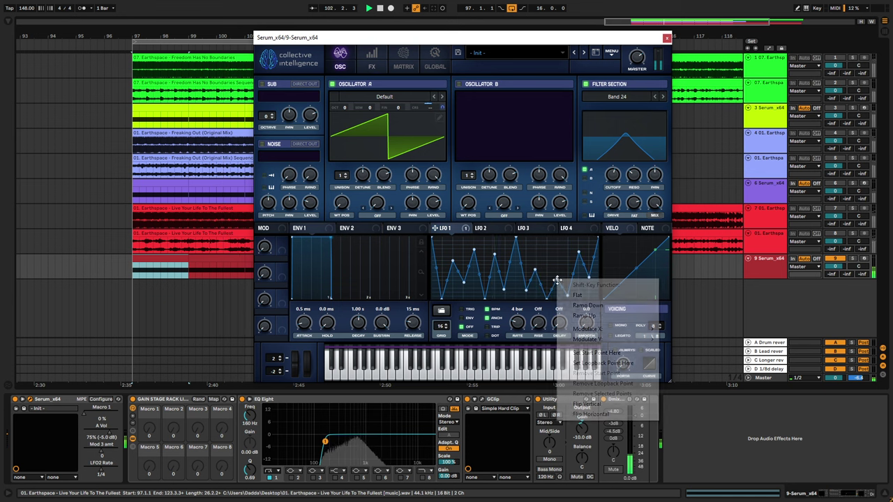
Step: Compare track 9's lead with the soloed reference on track 8 and set oscillator A's octave to +1
click(572, 270)
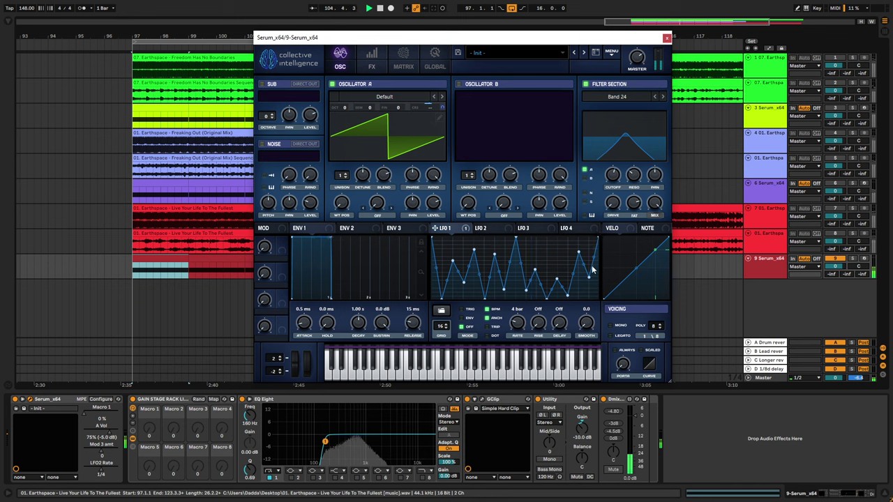
mouse_move(614, 175)
mouse_down()
mouse_move(614, 199)
mouse_move(615, 174)
mouse_up()
drag(335, 112, 347, 93)
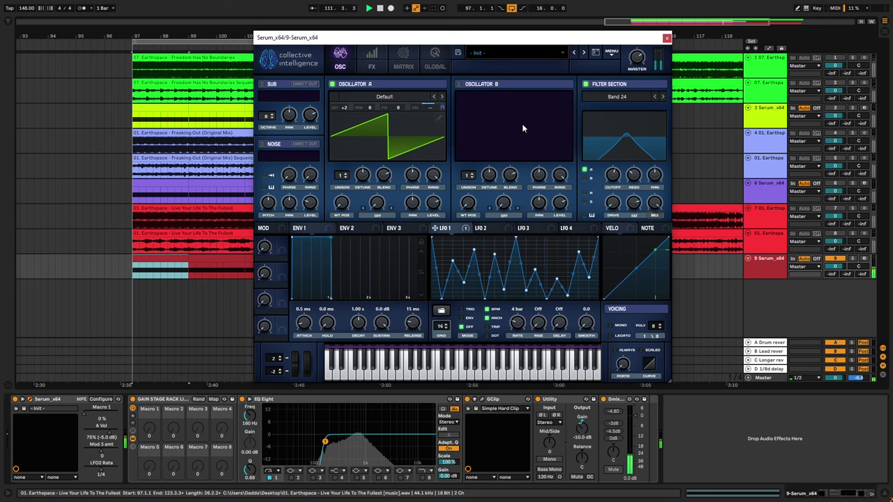
click(852, 237)
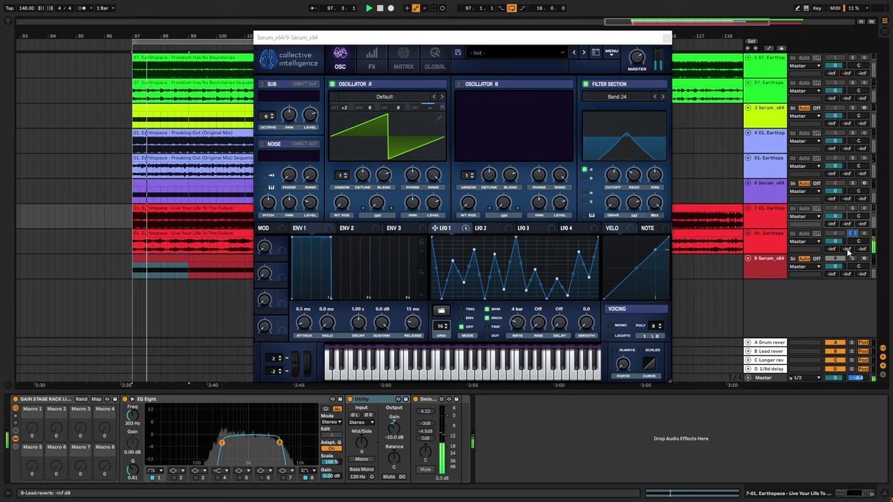
click(854, 259)
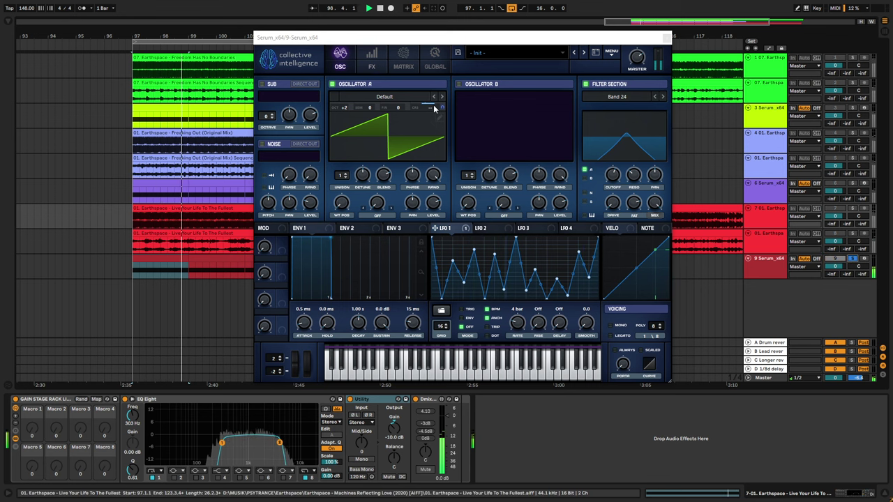
drag(345, 108, 341, 129)
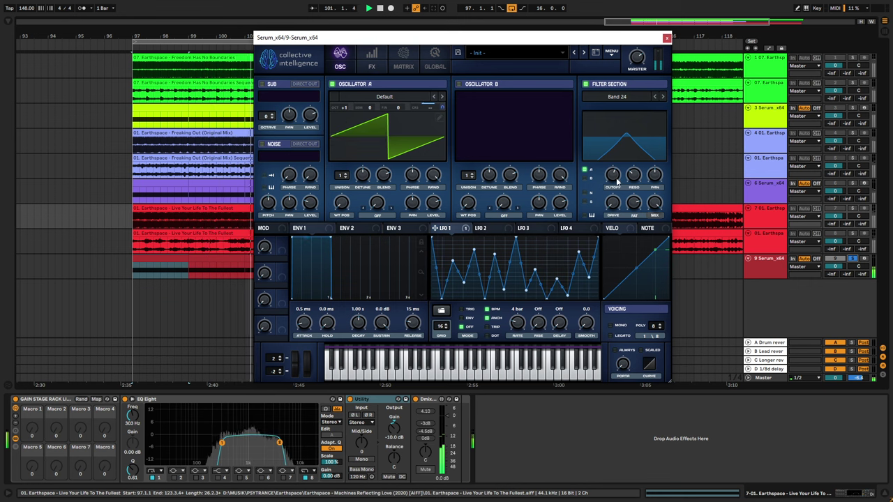
Step: Try out a filter cutoff sweep, then record wavy cutoff automation on track 9 from bar 97 to 113
mouse_move(600, 155)
mouse_down()
mouse_move(616, 156)
mouse_move(610, 106)
mouse_move(604, 181)
mouse_move(601, 155)
mouse_up()
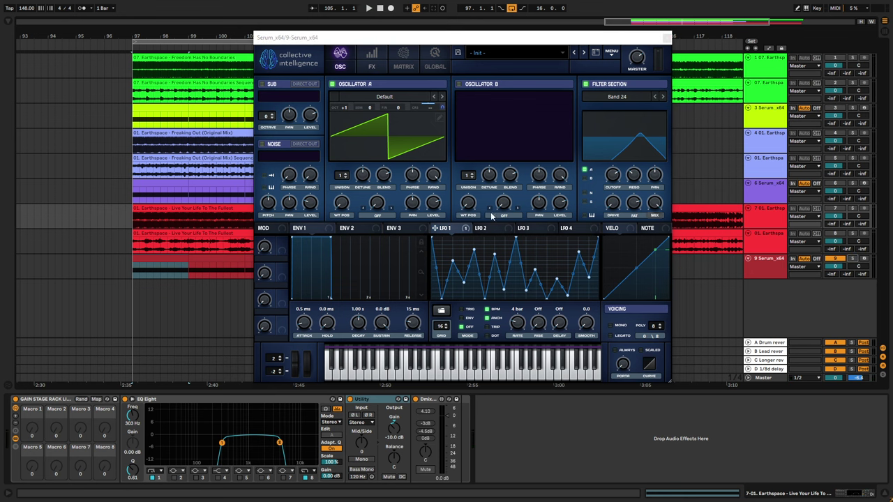
key(F9)
mouse_move(613, 177)
mouse_down()
mouse_move(612, 191)
mouse_move(615, 163)
mouse_move(614, 231)
mouse_move(618, 185)
mouse_up()
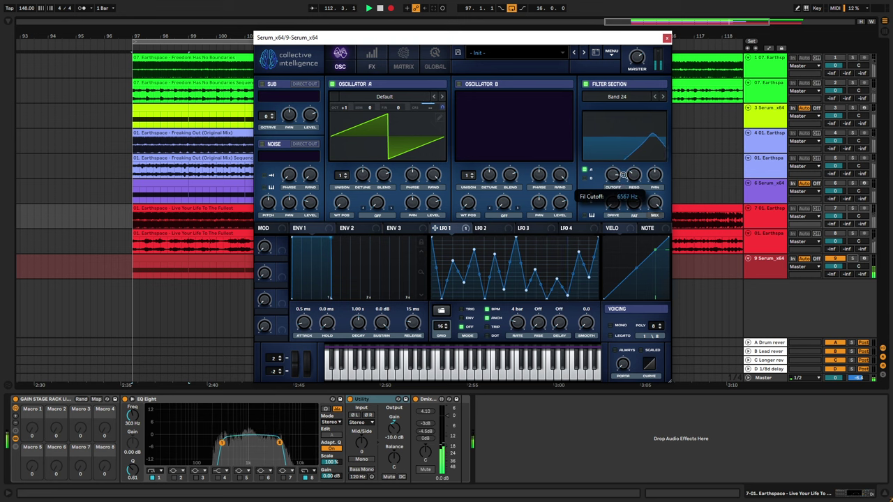
drag(621, 182, 619, 207)
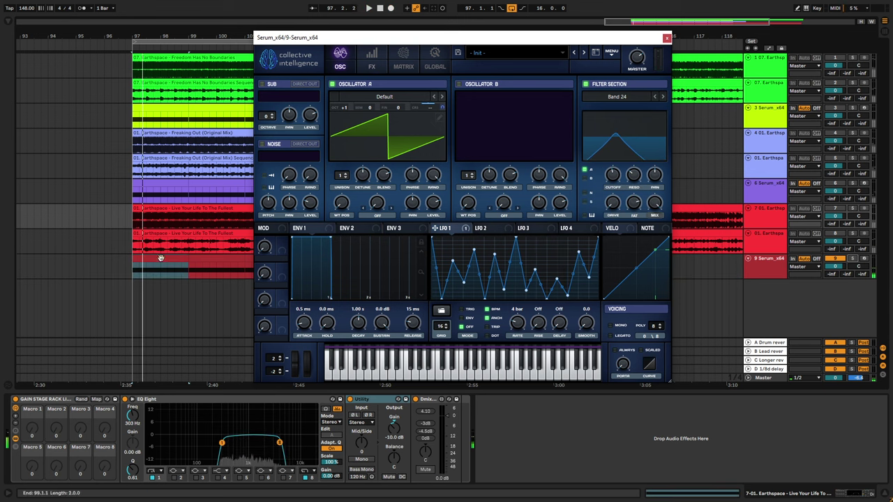
Step: Play back with the automation lanes shown and Serum closed, and raise track 7's Utility gain to -3.89 dB
key(a)
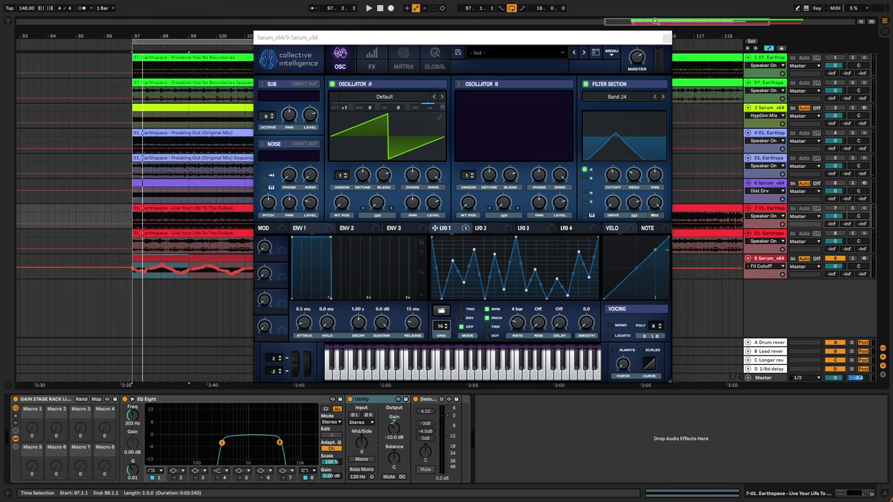
click(664, 38)
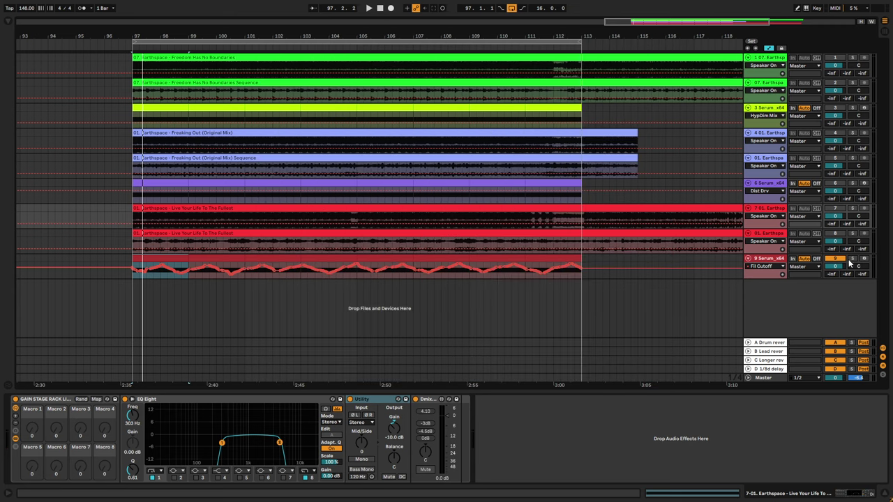
key(space)
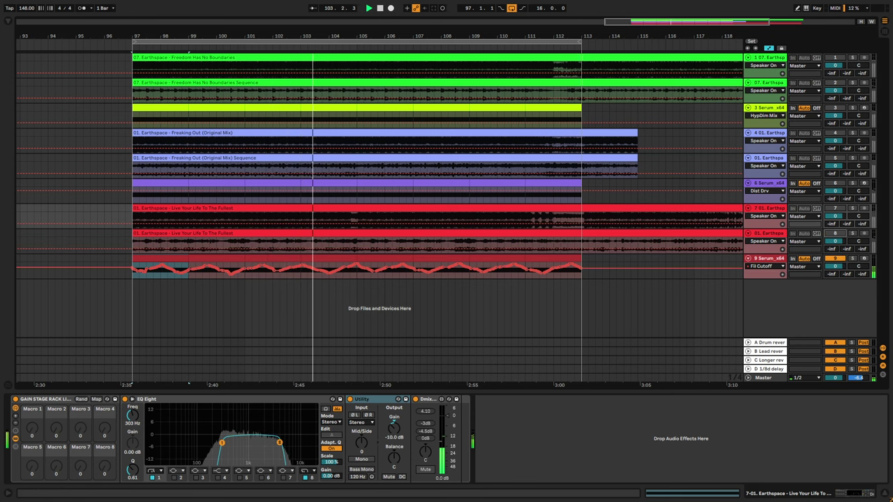
drag(394, 428, 394, 417)
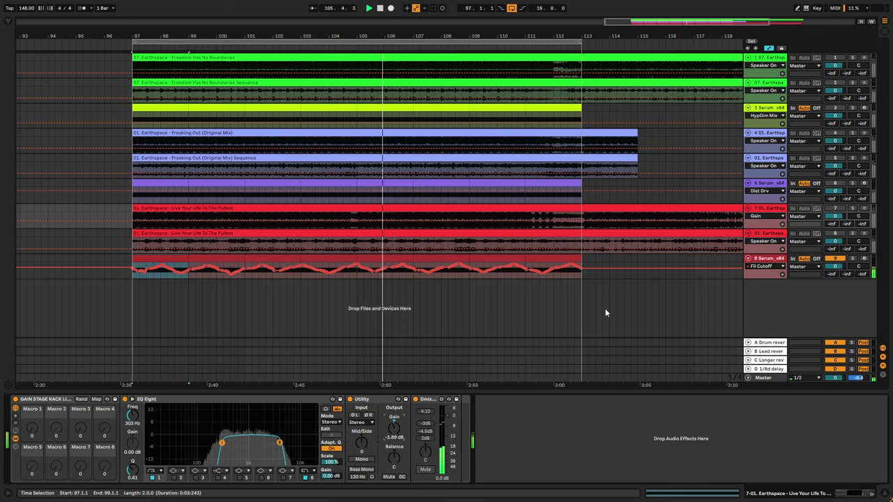
Step: Reopen track 9's Serum, set the filter drive to about 33%, and hide the automation lanes
click(768, 253)
click(767, 258)
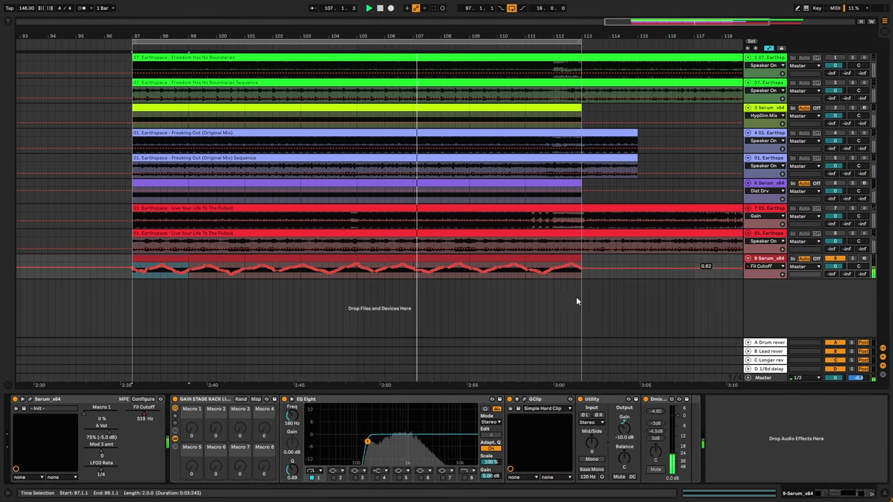
click(30, 400)
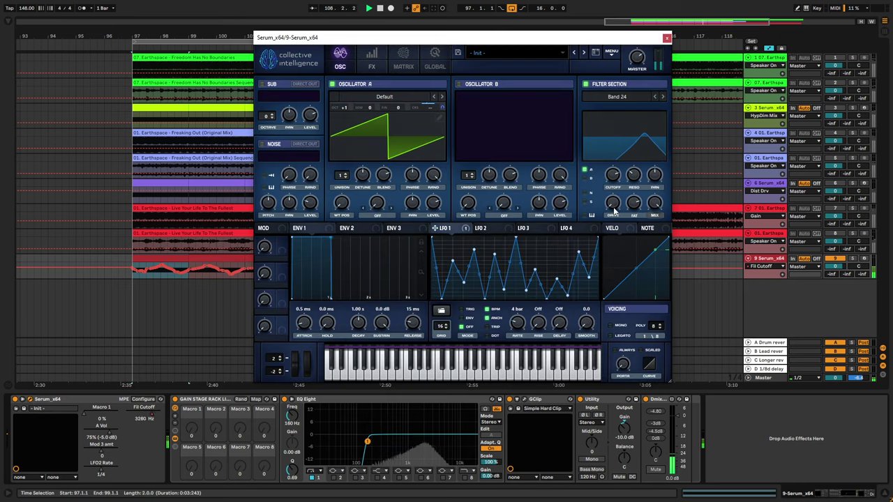
drag(613, 204, 613, 191)
key(a)
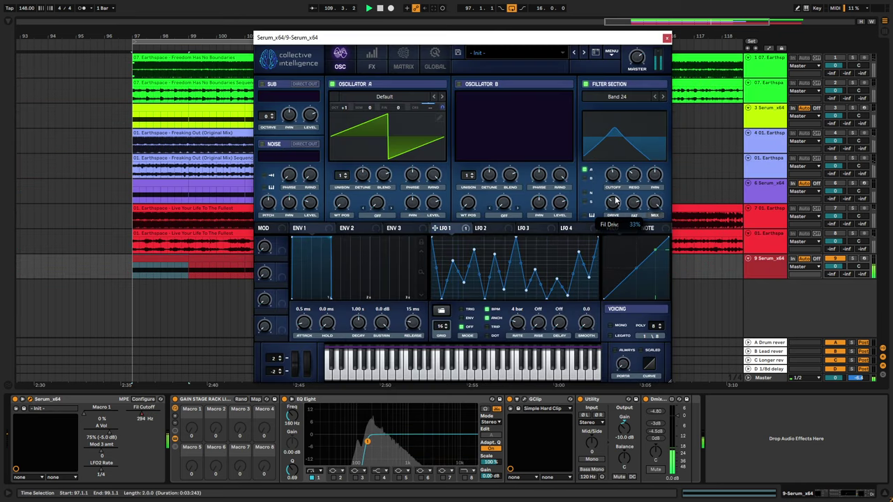
Step: Enable Serum's Tube distortion with drive raised to about 80% and a tuned mix, and switch on Hyper/Dimension
click(371, 60)
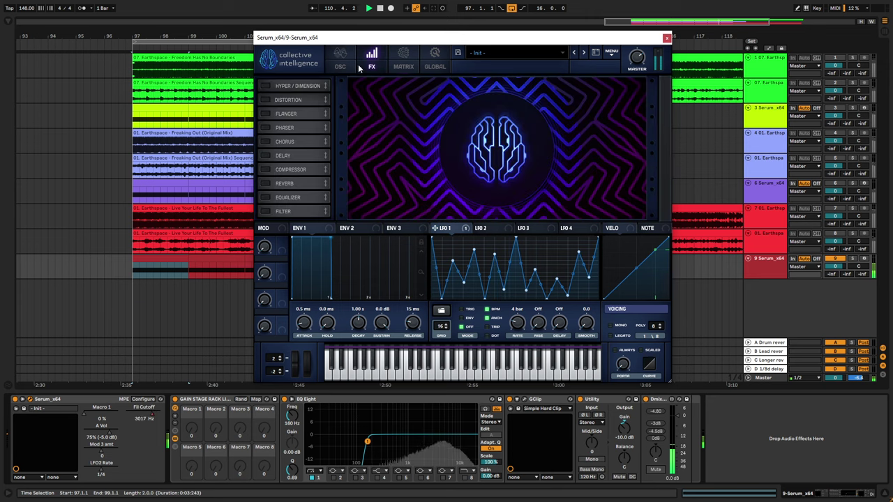
click(266, 100)
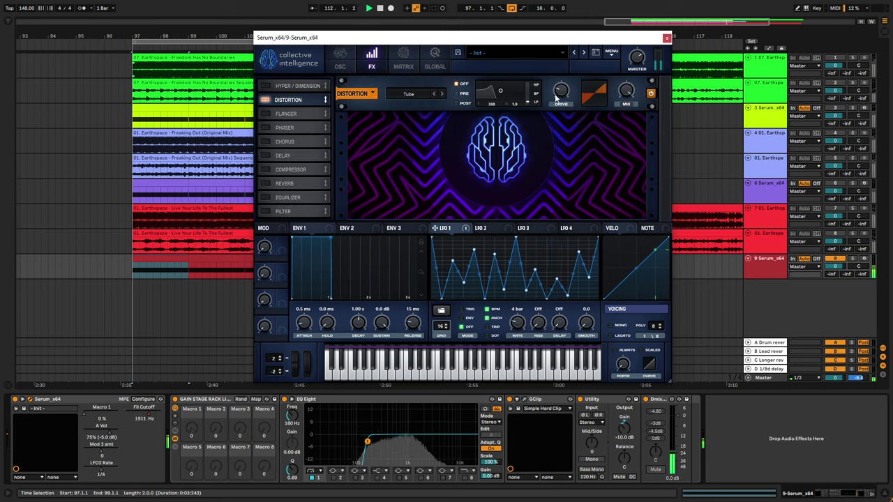
drag(624, 112, 620, 126)
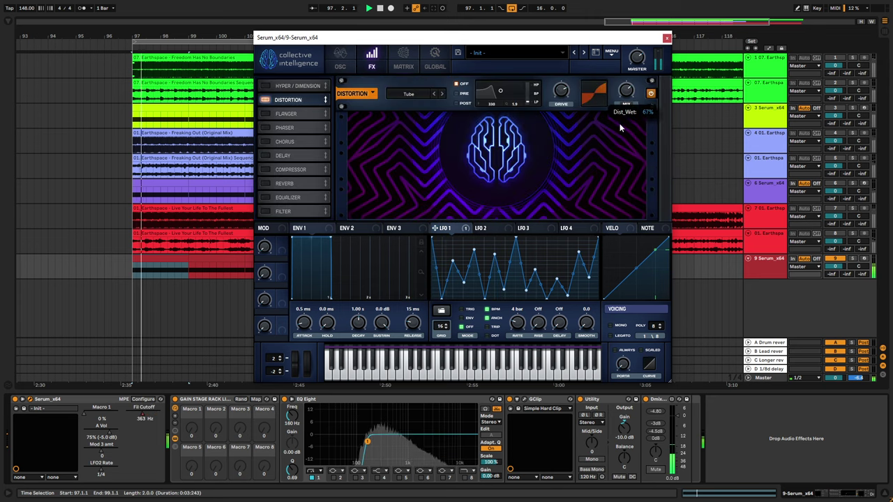
mouse_move(561, 92)
mouse_down()
mouse_move(566, 76)
mouse_move(563, 89)
mouse_up()
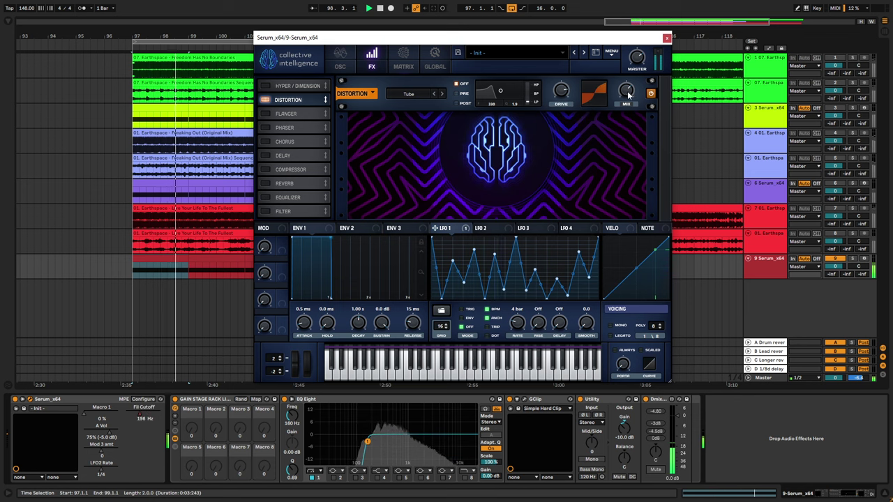
drag(626, 92, 632, 69)
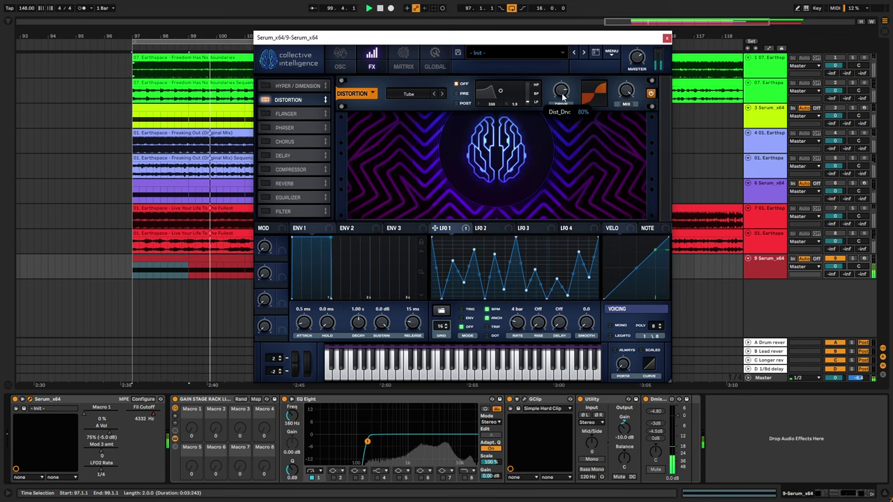
drag(562, 95, 563, 88)
click(266, 86)
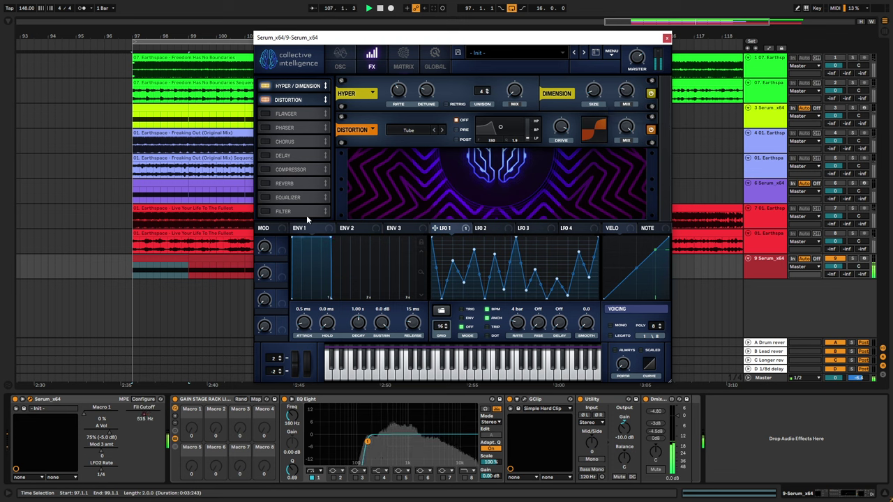
Step: Add an equalizer ahead of the distortion, with its high band as a peak tuned and boosted by about 11.6 dB
click(266, 198)
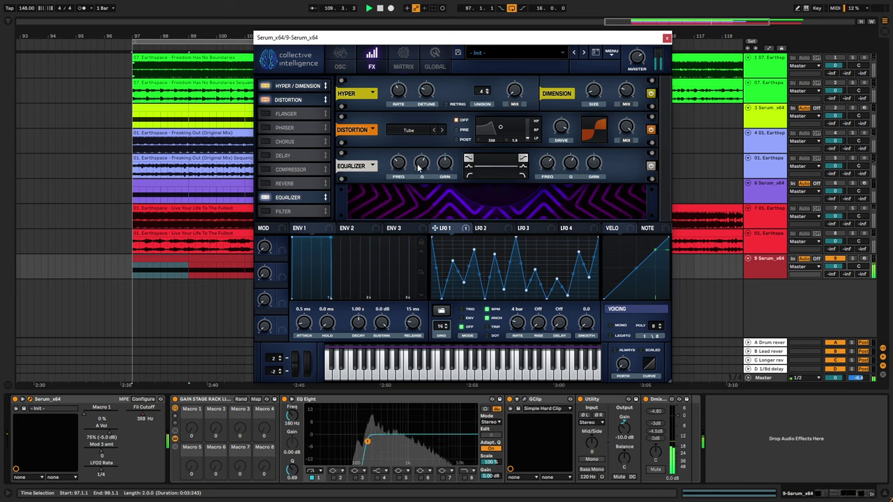
click(525, 175)
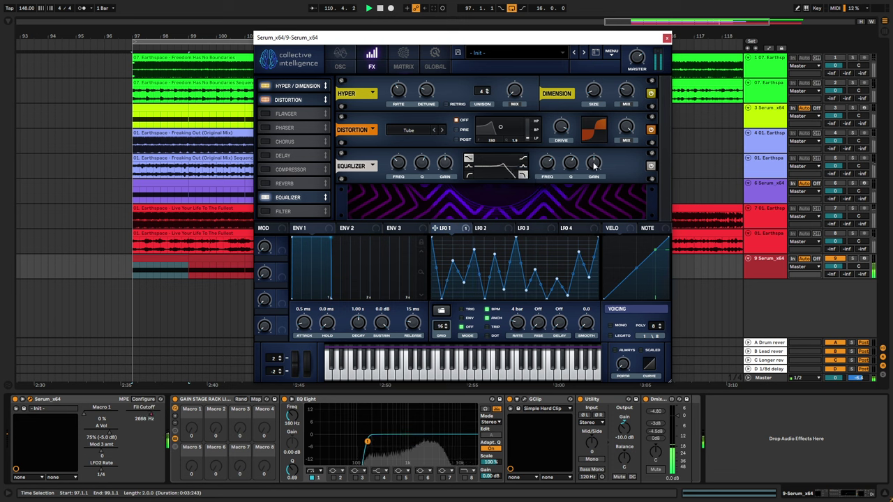
click(525, 167)
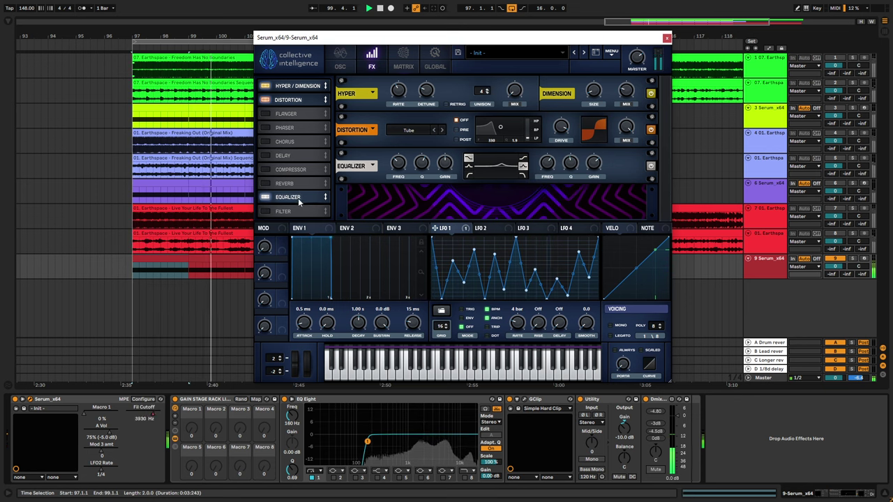
drag(298, 198, 316, 105)
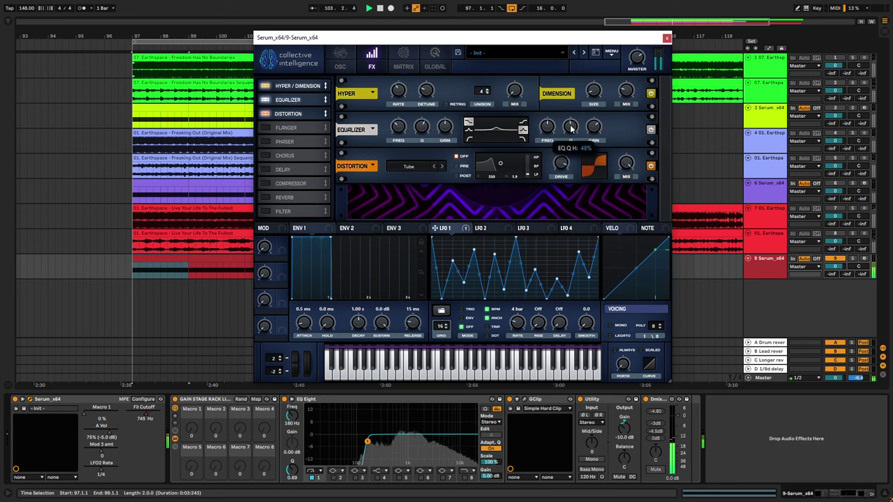
drag(570, 127, 539, 128)
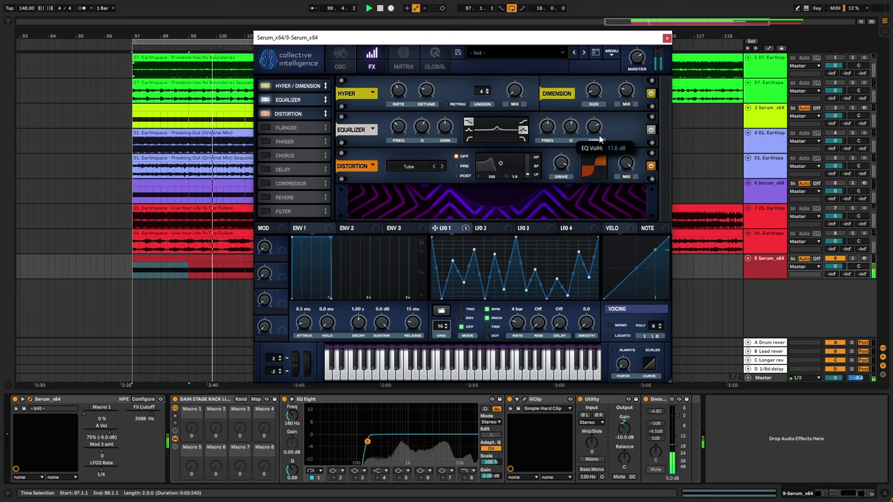